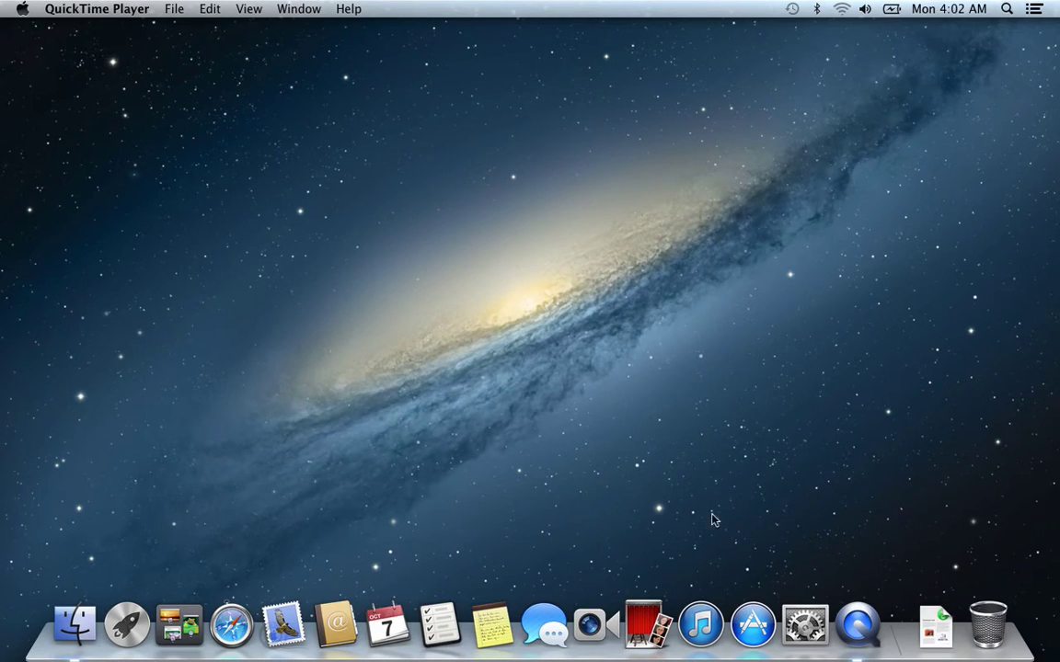
- Open the App Store to check its connection and close its window again
{"action": "left_click", "coordinate": [750, 624]}
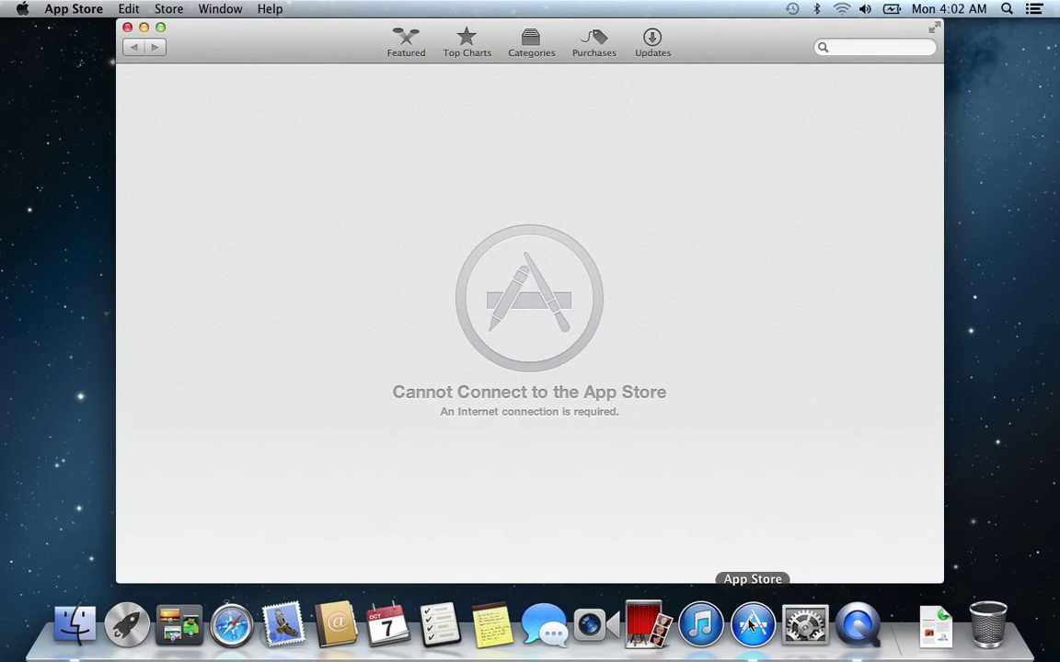
{"action": "left_click", "coordinate": [127, 27]}
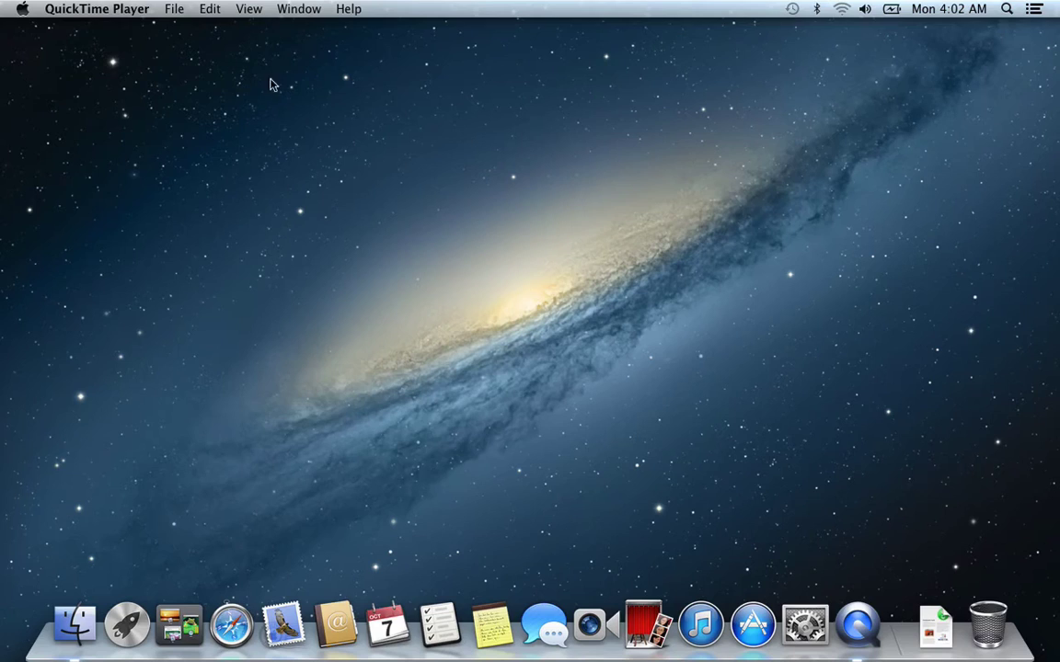
- Join another Wi-Fi network using WPA2 Personal security, entering the network name and its password
{"action": "left_click", "coordinate": [841, 9]}
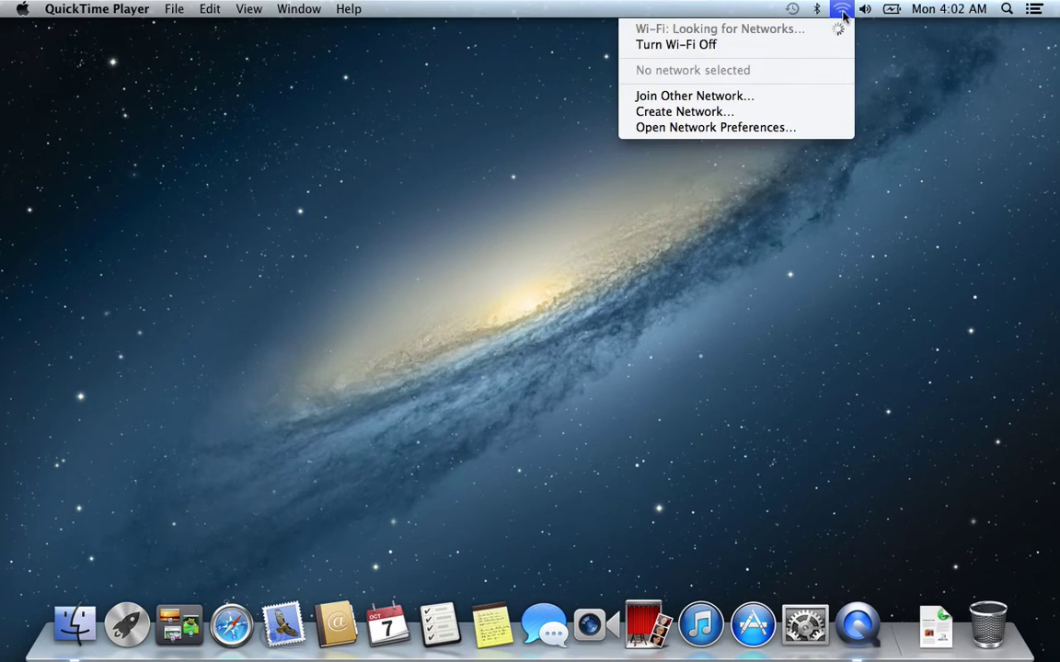
{"action": "left_click", "coordinate": [715, 99]}
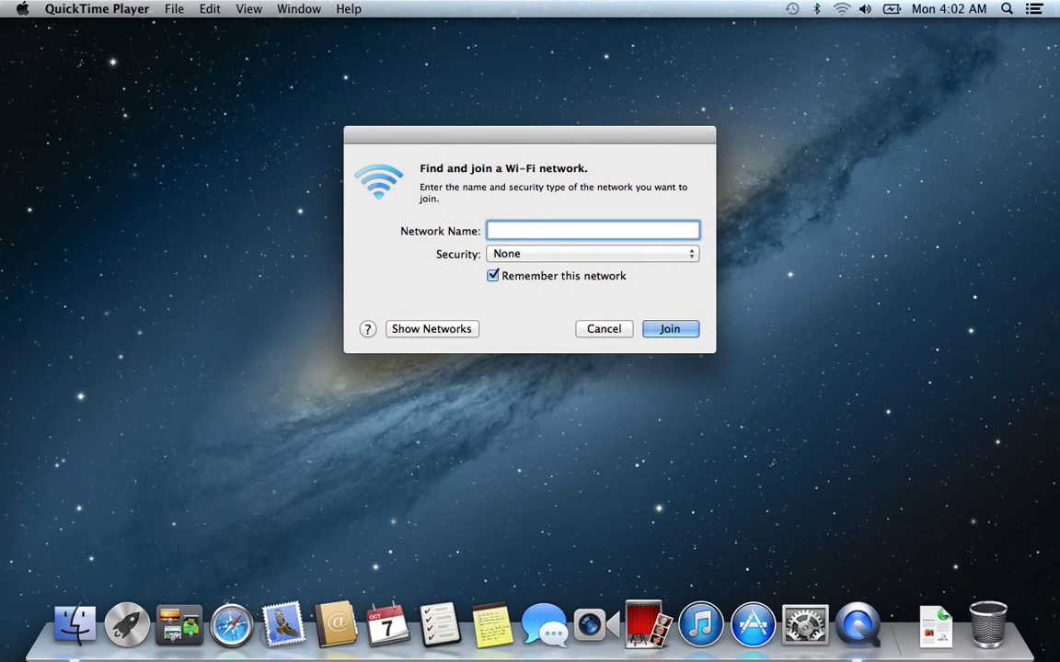
{"action": "left_click", "coordinate": [556, 256]}
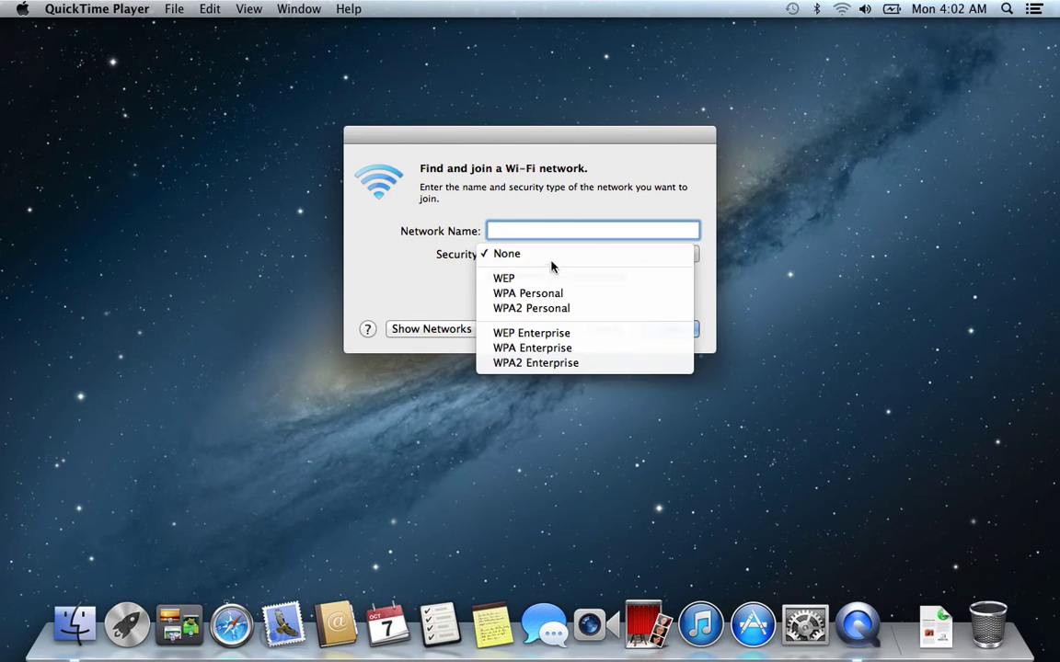
{"action": "left_click", "coordinate": [541, 311]}
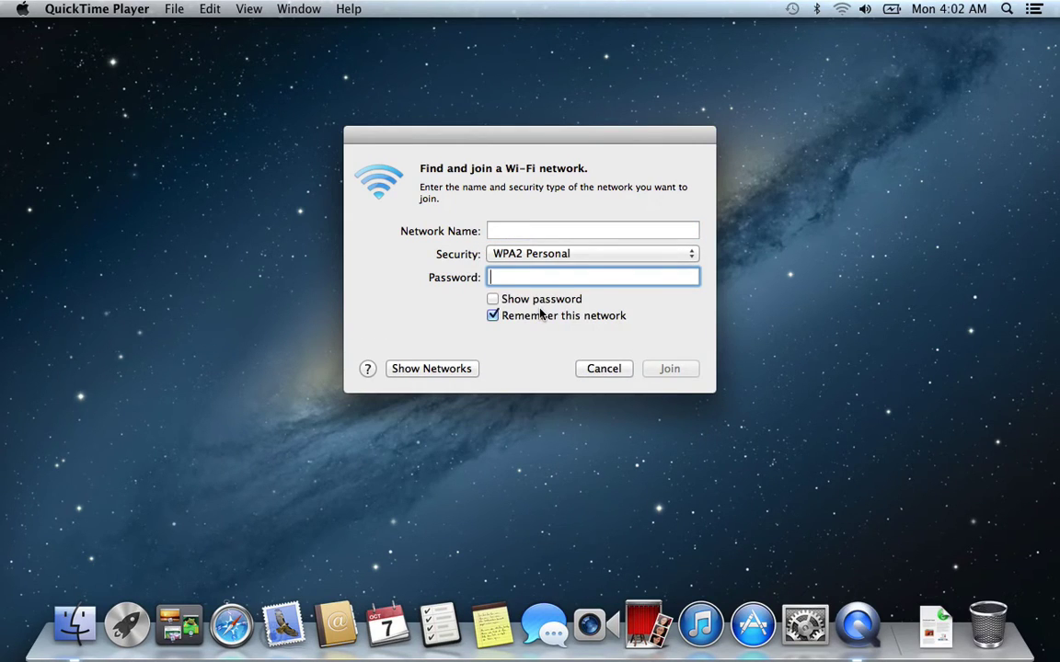
{"action": "type", "text": "********"}
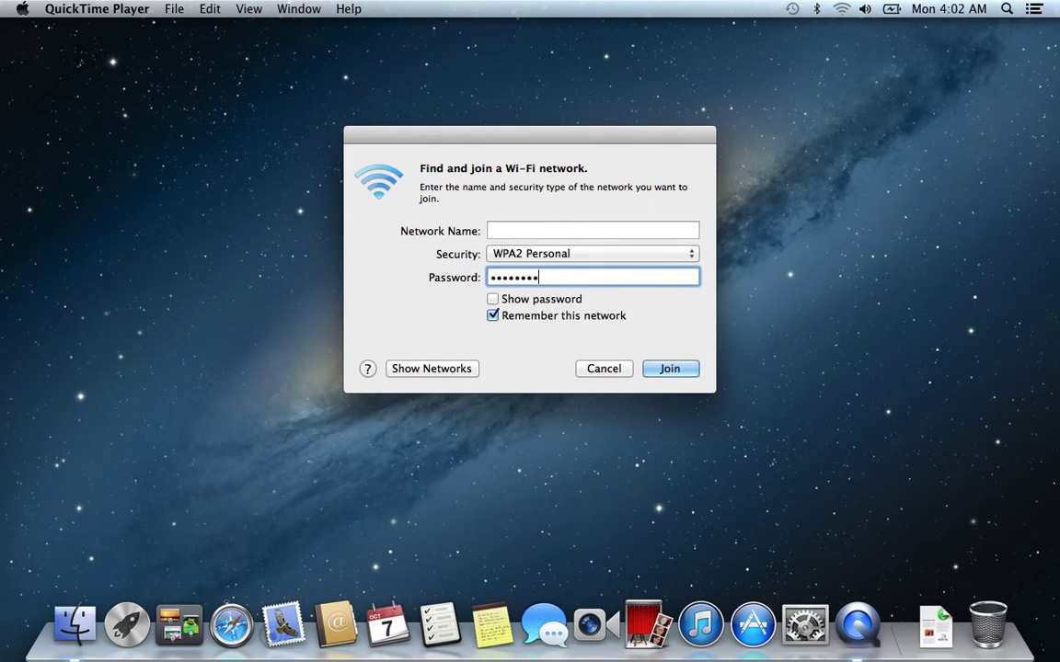
{"action": "type", "text": "***"}
{"action": "key", "text": "Return"}
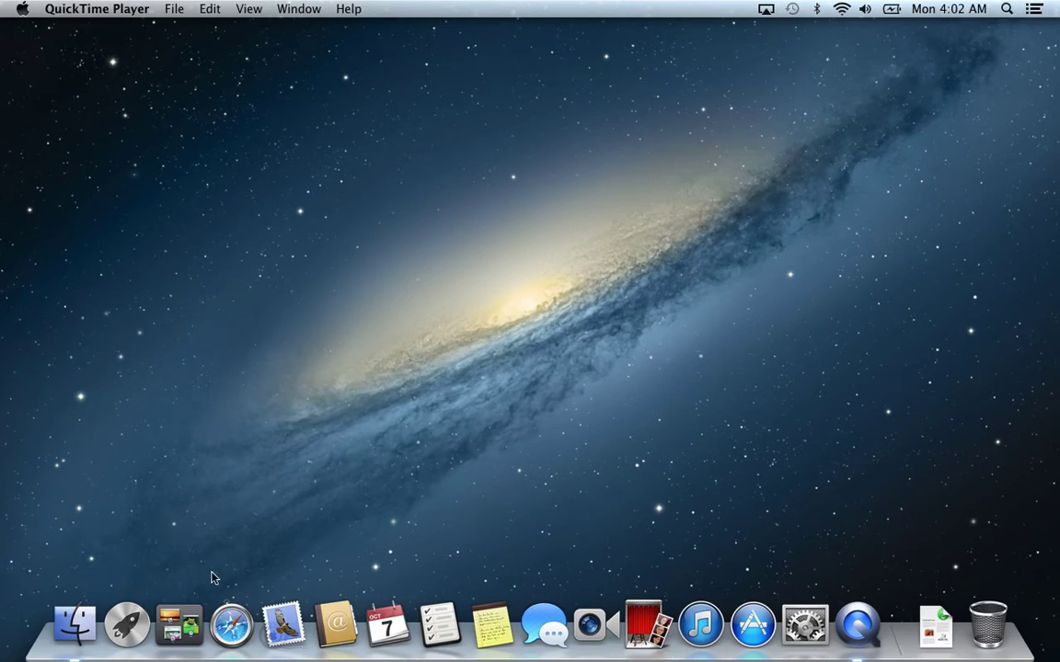
- Switch to Safari and search the web for "google chrome download"
{"action": "left_click", "coordinate": [231, 624]}
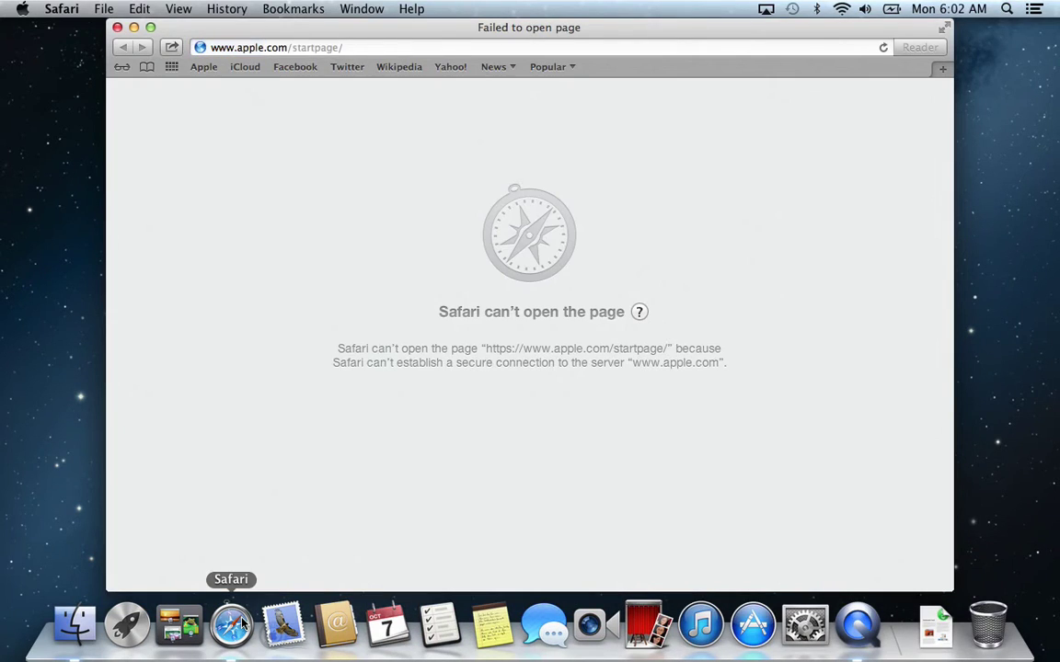
{"action": "left_click", "coordinate": [505, 51]}
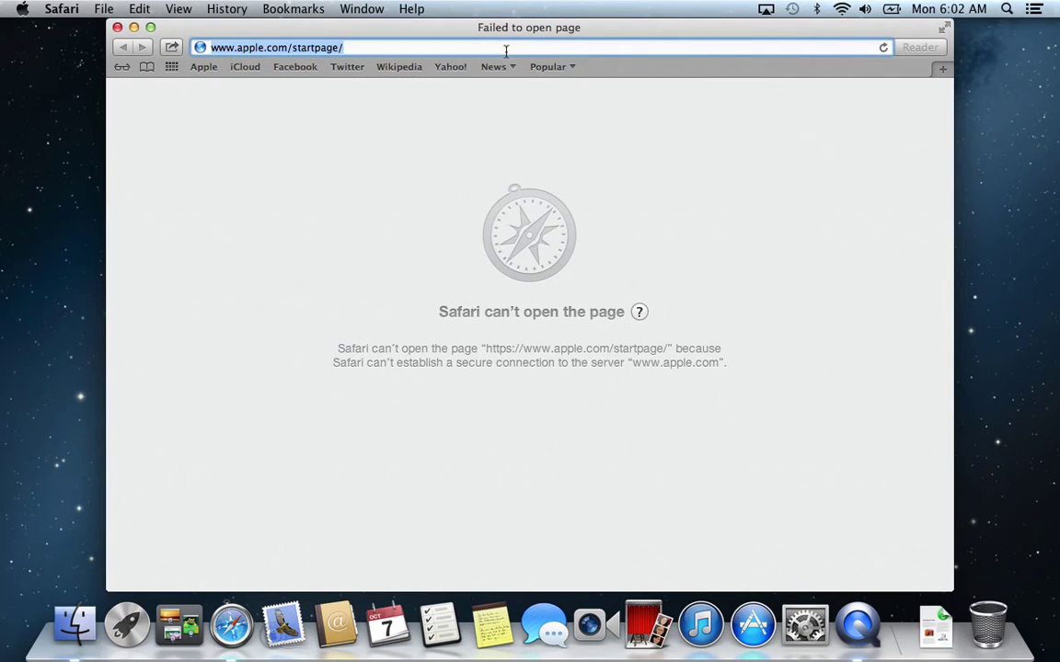
{"action": "type", "text": "google chrom"}
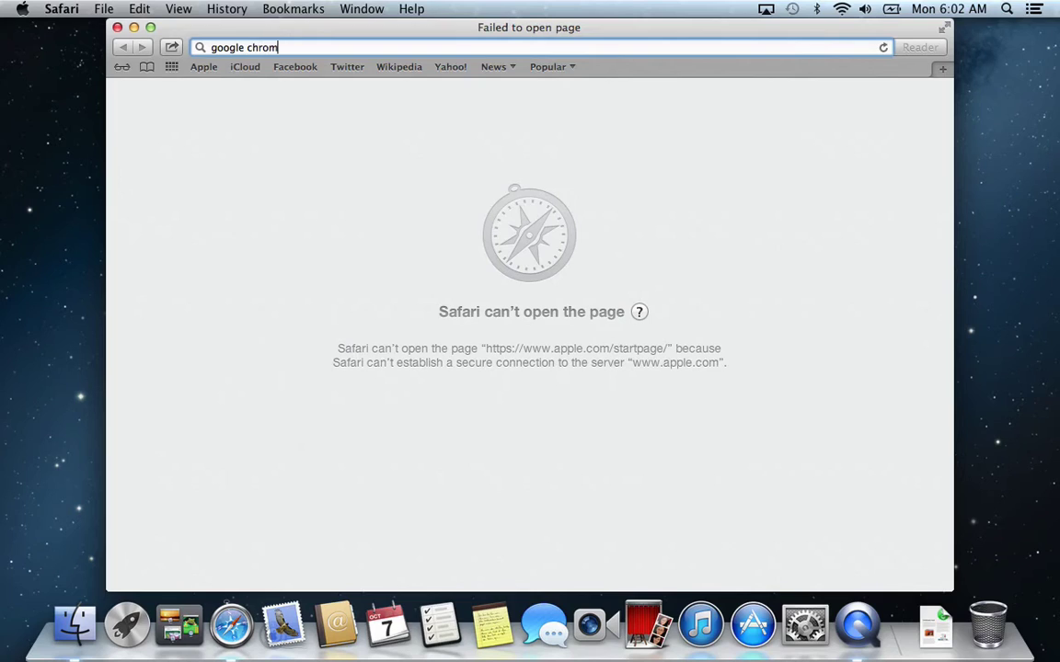
{"action": "type", "text": "e dopi"}
{"action": "key", "text": "BackSpace"}
{"action": "key", "text": "BackSpace"}
{"action": "type", "text": "wn"}
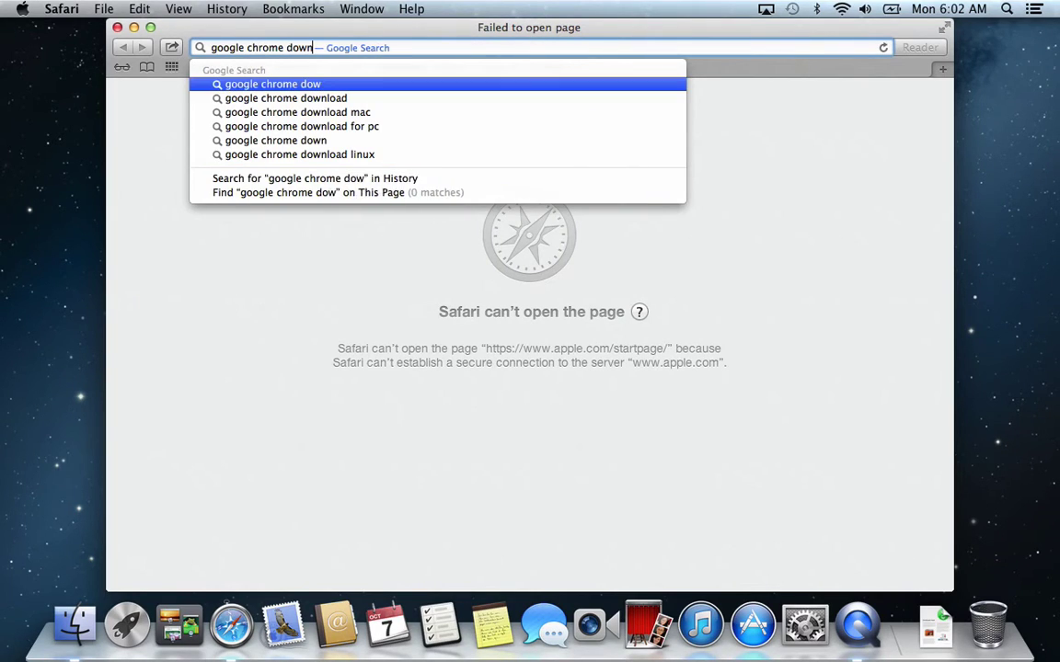
{"action": "type", "text": "load"}
{"action": "key", "text": "Return"}
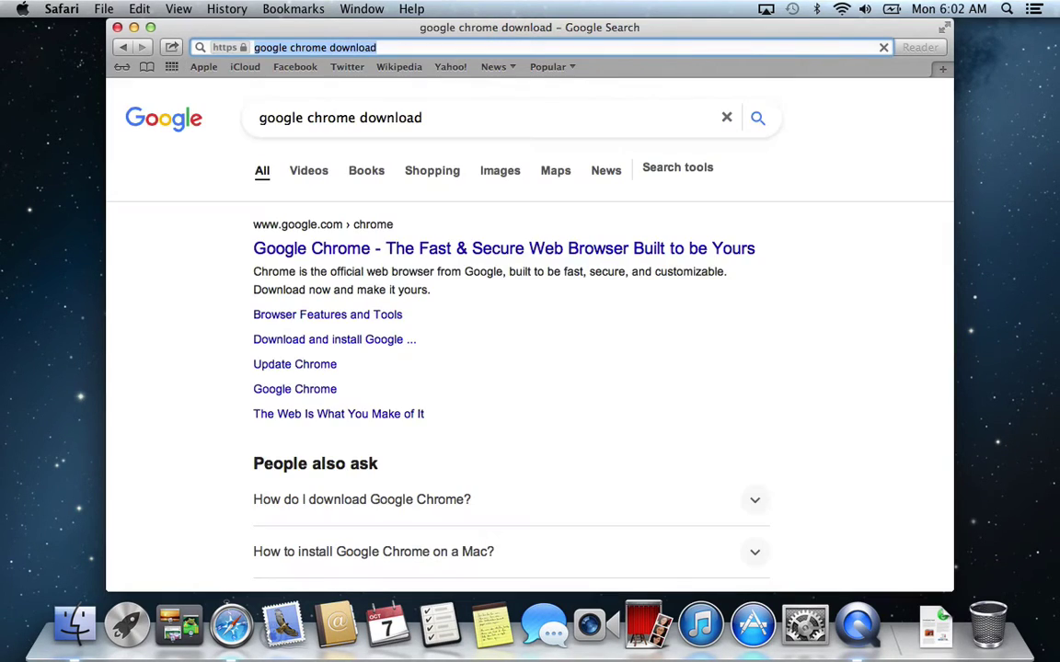
- Open the official Google Chrome page from the search results and download the browser
{"action": "left_click", "coordinate": [540, 248]}
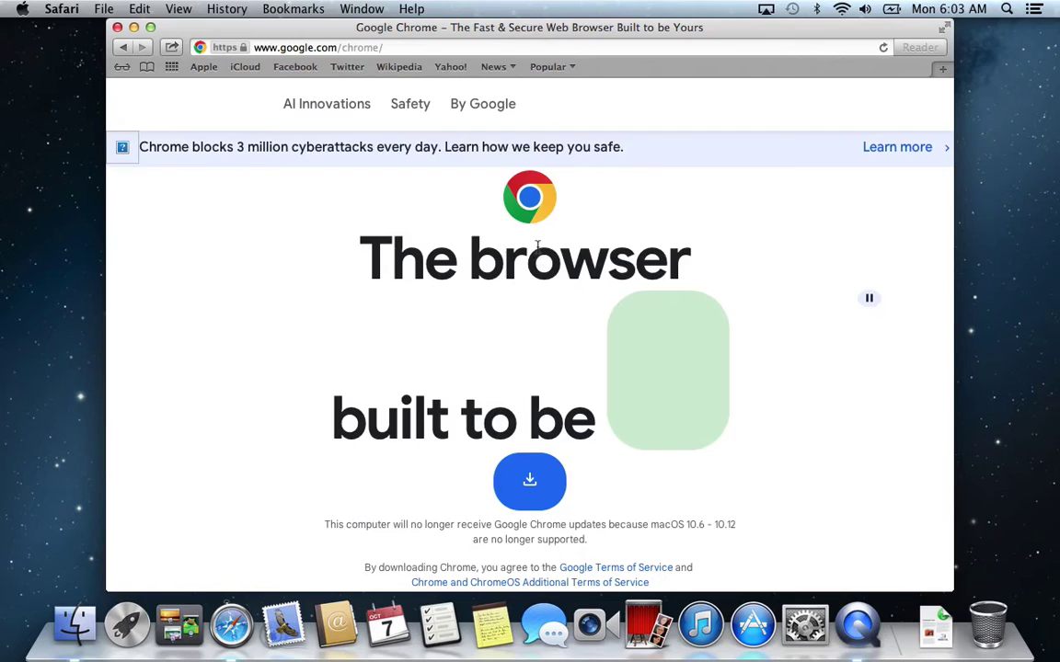
{"action": "scroll", "coordinate": [537, 257], "scroll_direction": "down", "scroll_amount": 5}
{"action": "left_click", "coordinate": [522, 293]}
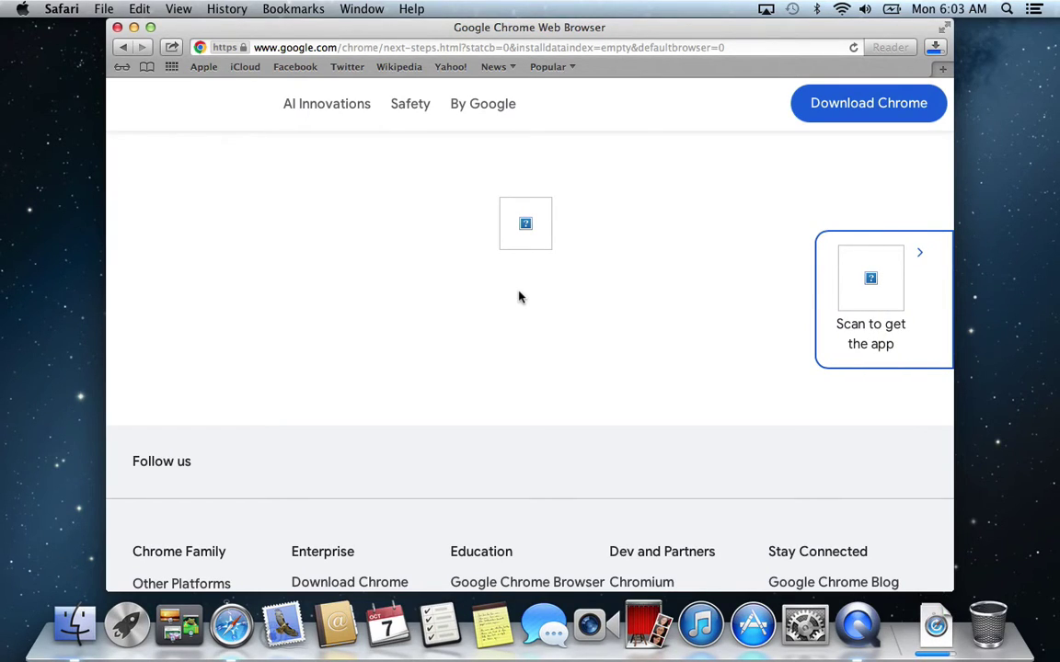
- Open the downloaded googlechrome.dmg and copy Google Chrome into the Applications folder
{"action": "left_click", "coordinate": [934, 48]}
{"action": "left_click", "coordinate": [860, 123]}
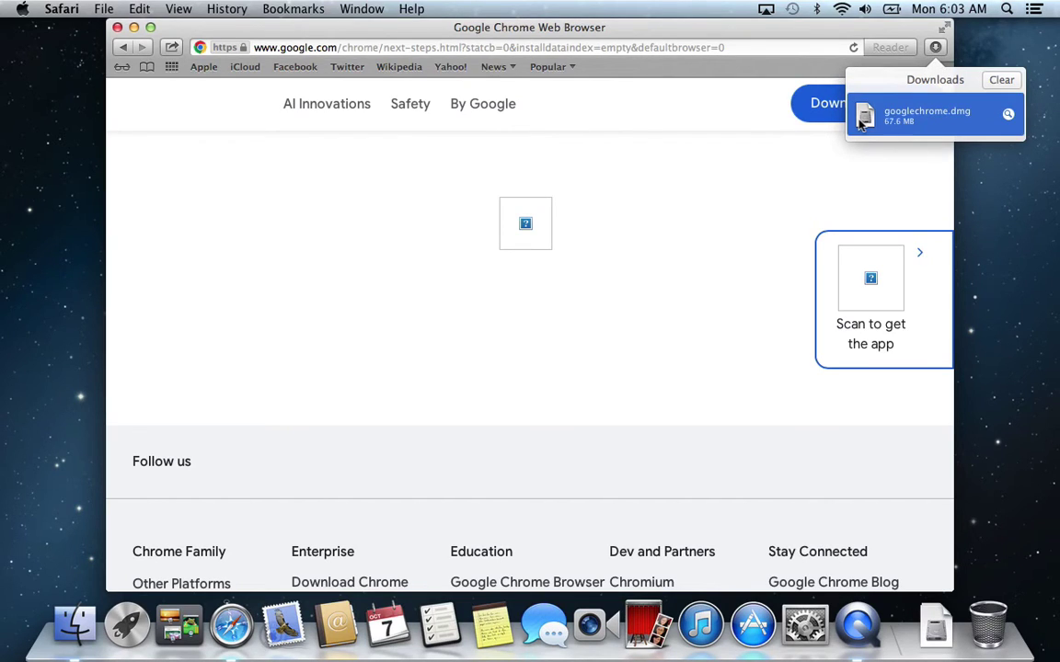
{"action": "double_click", "coordinate": [860, 123]}
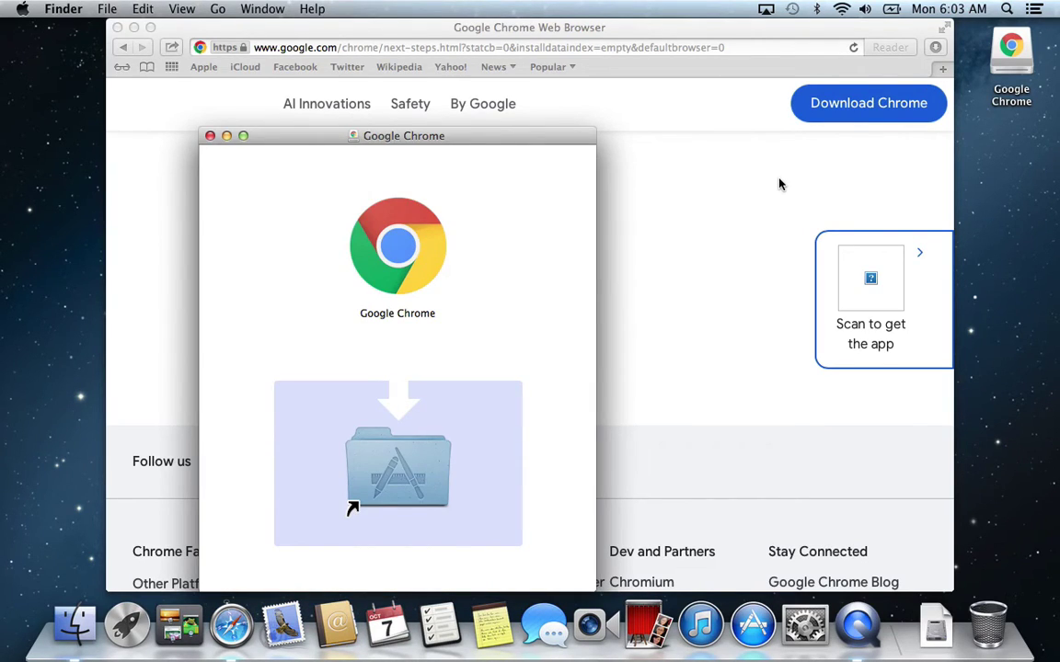
{"action": "left_click_drag", "start_coordinate": [402, 250], "coordinate": [402, 470]}
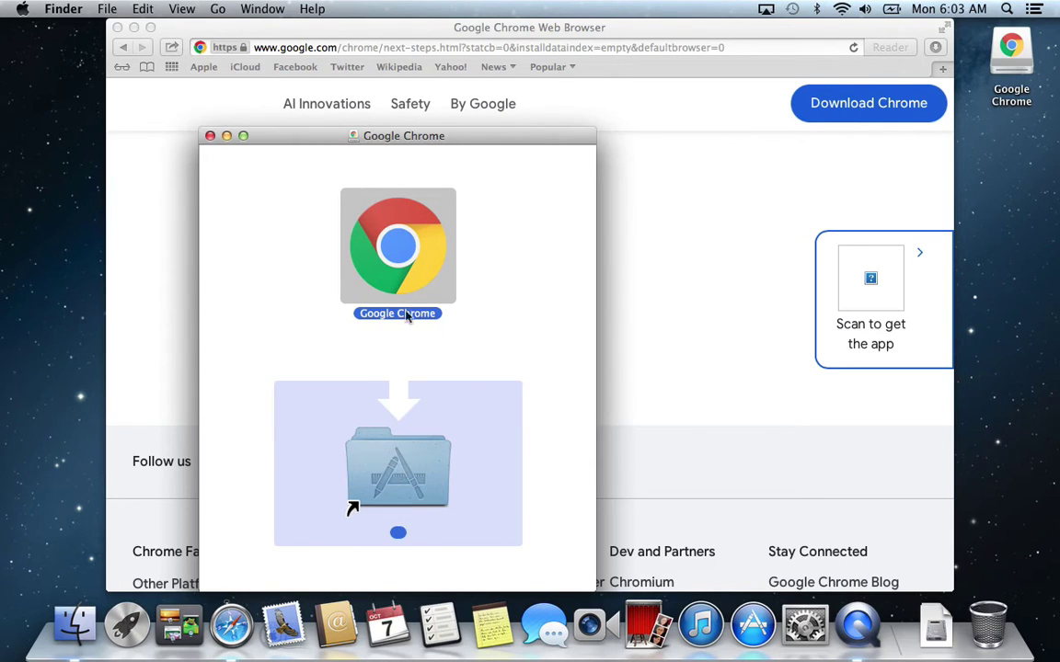
- Close the Safari window and launch Google Chrome from the disk image, starting it as the default browser
{"action": "double_click", "coordinate": [406, 260]}
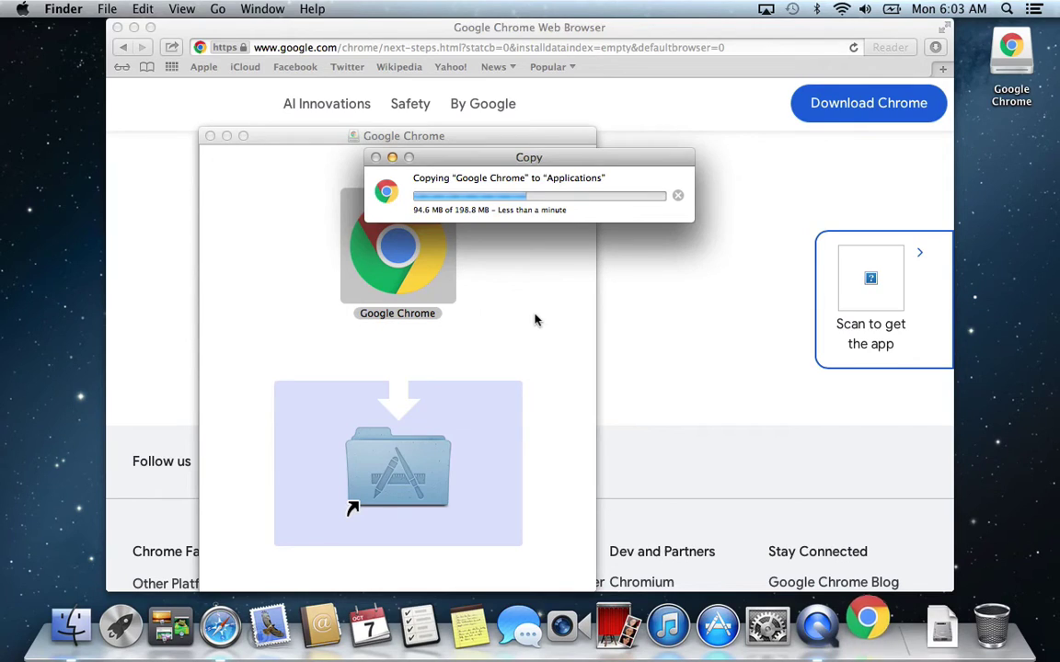
{"action": "left_click", "coordinate": [118, 28]}
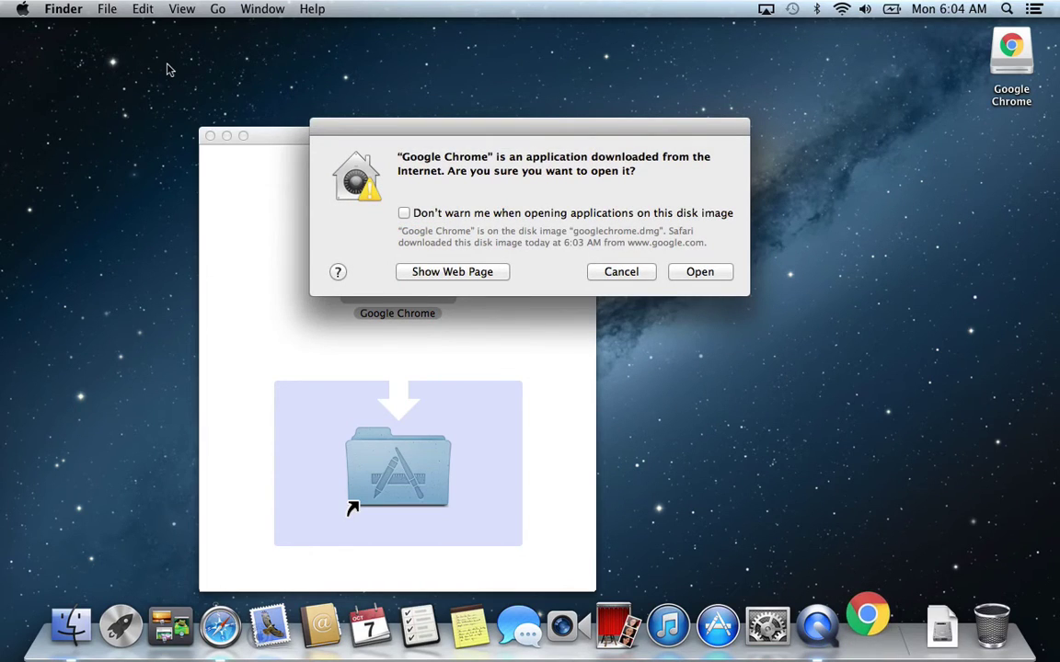
{"action": "left_click", "coordinate": [692, 277]}
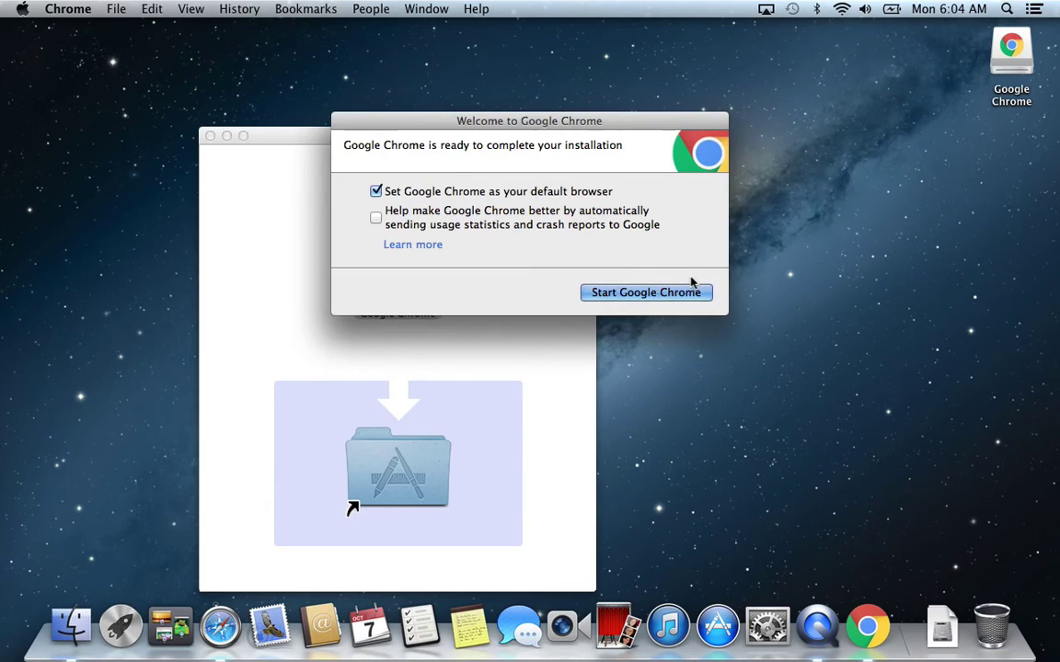
{"action": "left_click", "coordinate": [639, 294]}
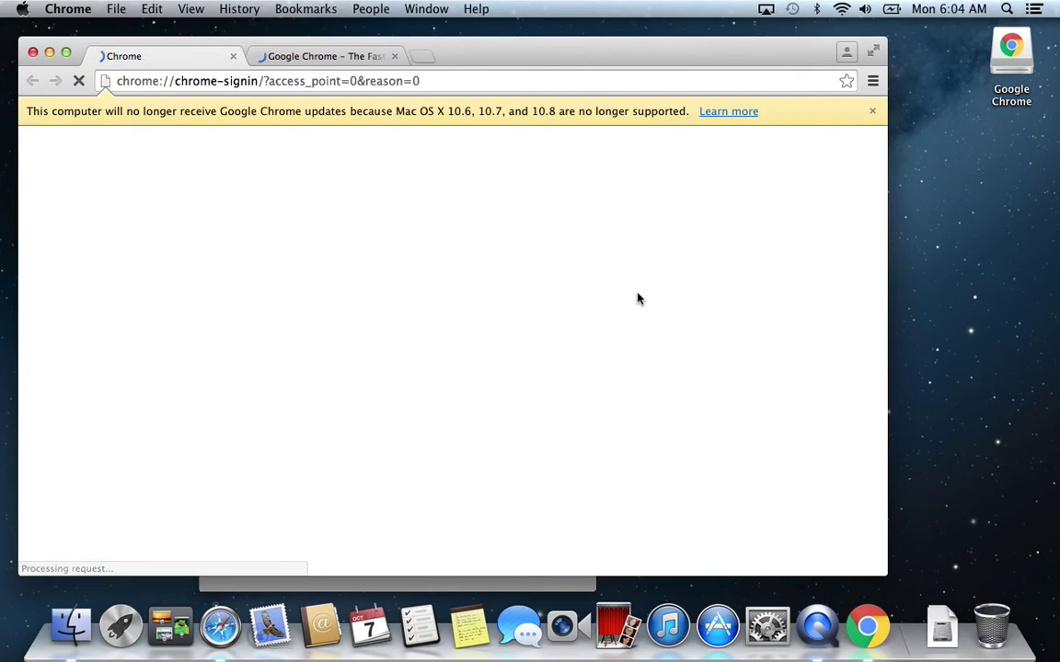
- Close the Chrome sign-in tab and the Google Chrome page tab, leaving only the new tab
{"action": "left_click", "coordinate": [233, 56]}
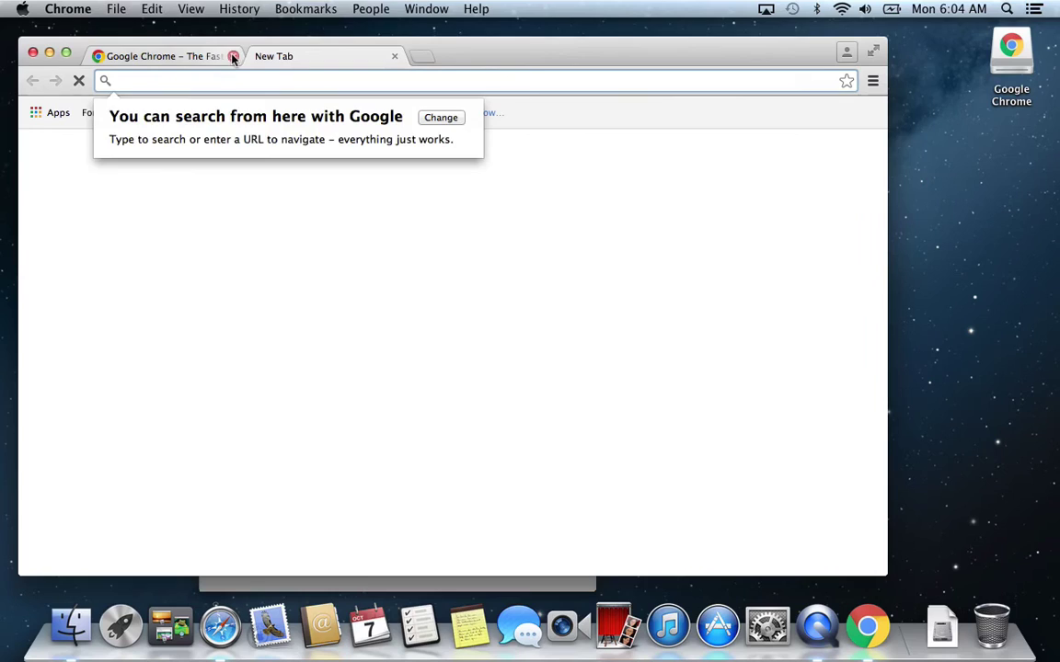
{"action": "left_click", "coordinate": [232, 56]}
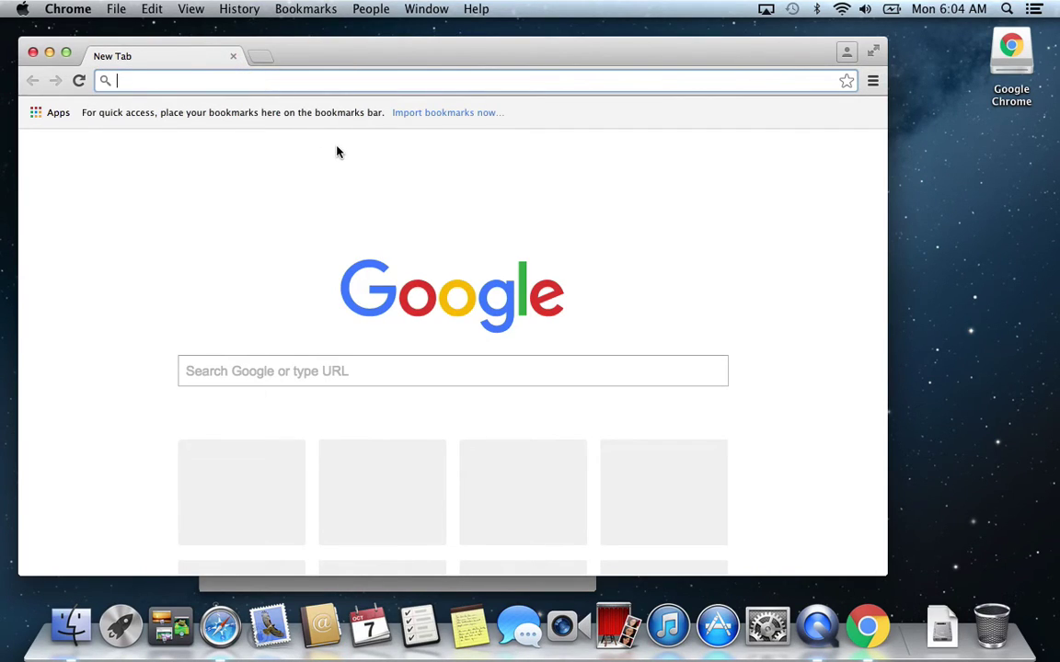
- Try to search for "how to download and install macOS" from the address bar
{"action": "type", "text": "how "}
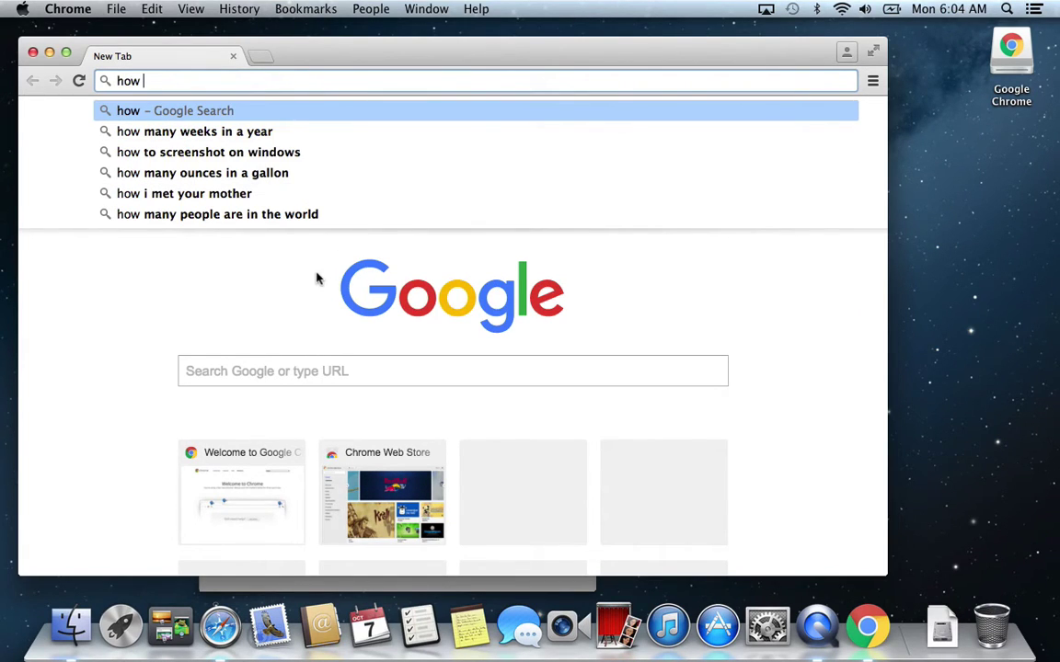
{"action": "type", "text": "to download and "}
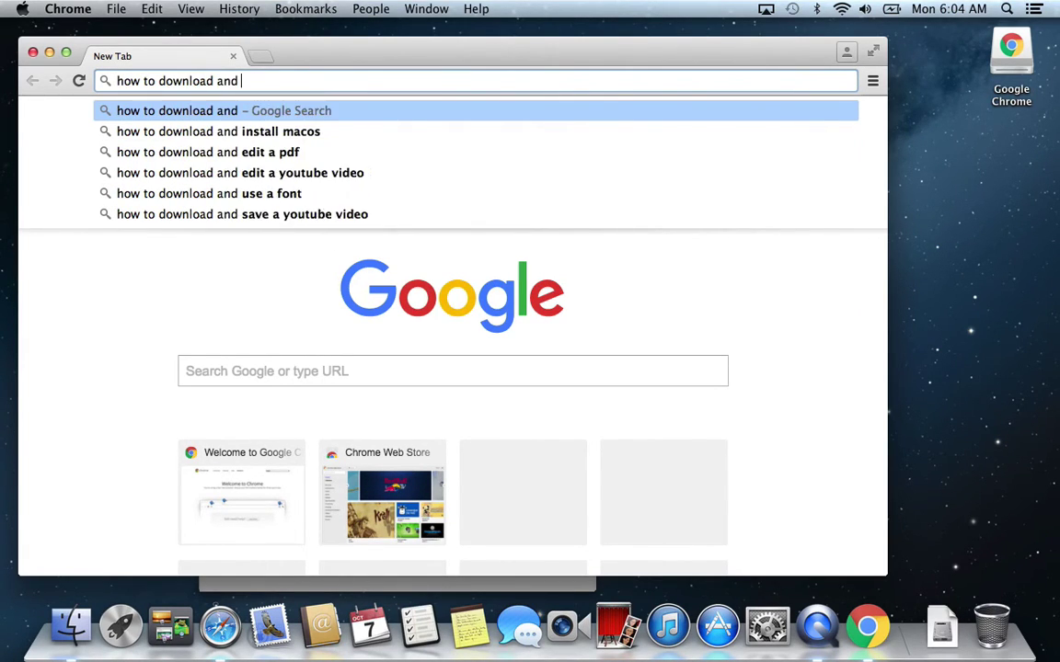
{"action": "type", "text": "install mac"}
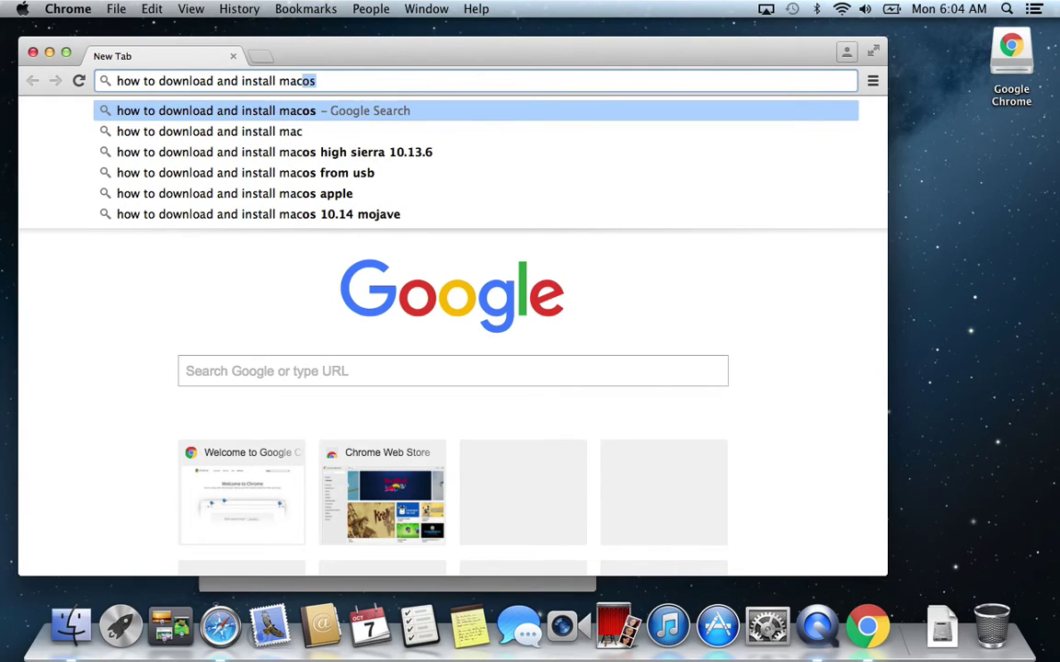
{"action": "type", "text": "OS"}
{"action": "key", "text": "Return"}
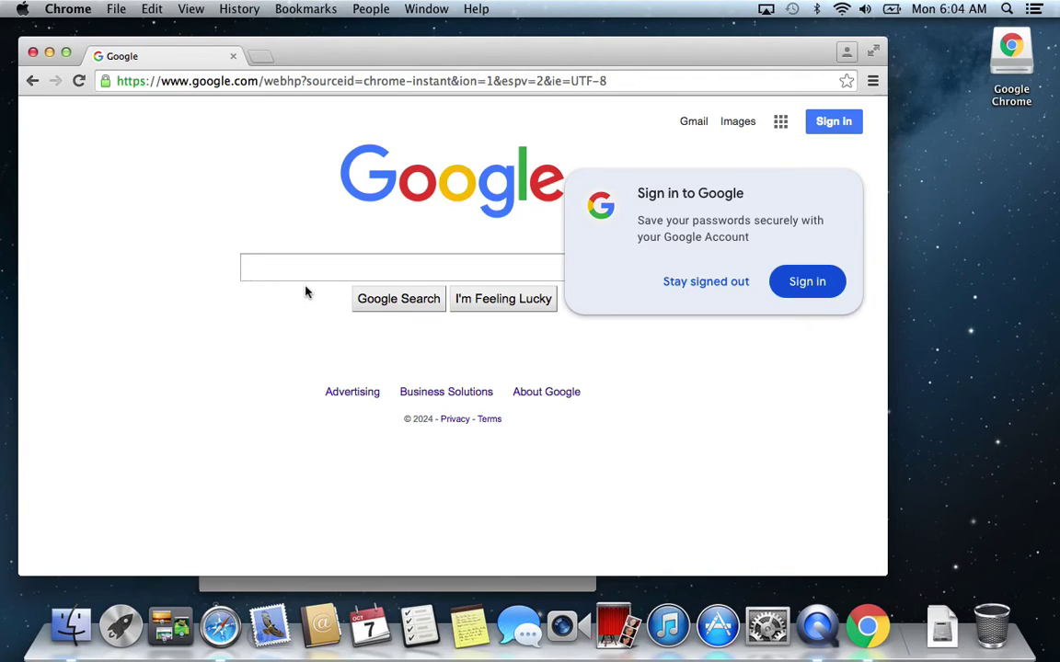
- Search for "how to download and install macOS" using the search box on the Google home page
{"action": "type", "text": "how to downlo"}
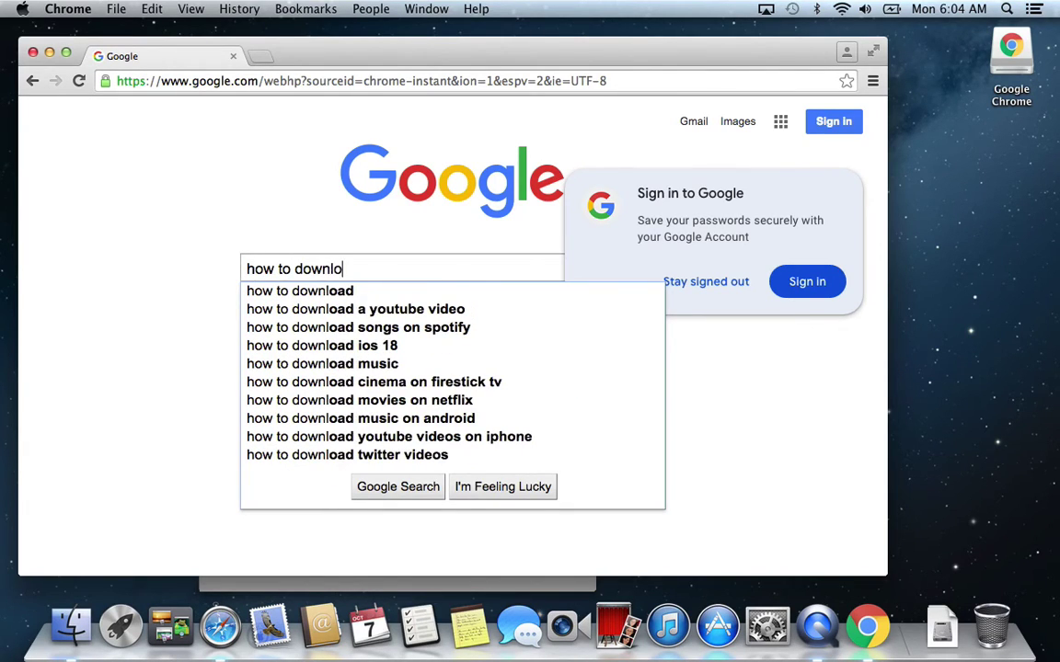
{"action": "type", "text": "ad and installl"}
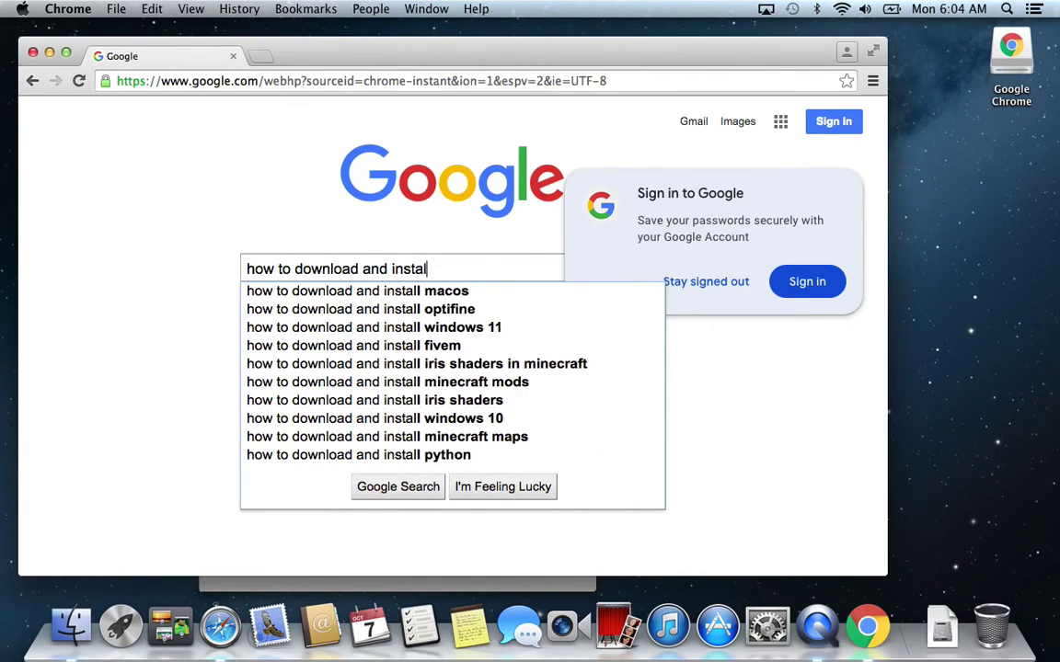
{"action": "key", "text": "BackSpace"}
{"action": "key", "text": "BackSpace"}
{"action": "type", "text": "m"}
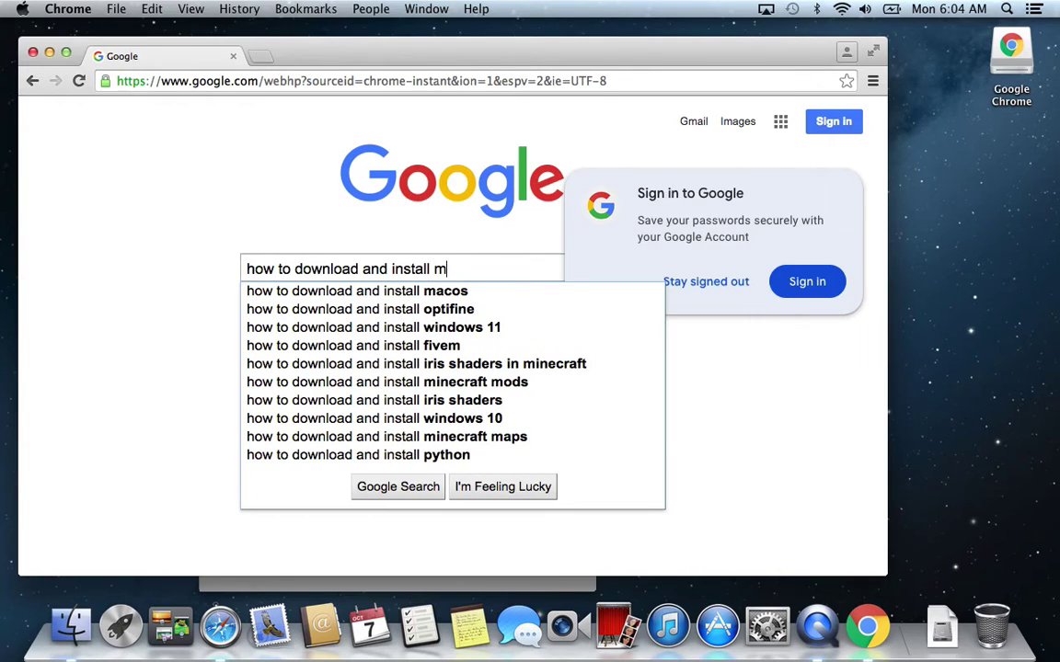
{"action": "type", "text": "acOS"}
{"action": "key", "text": "Return"}
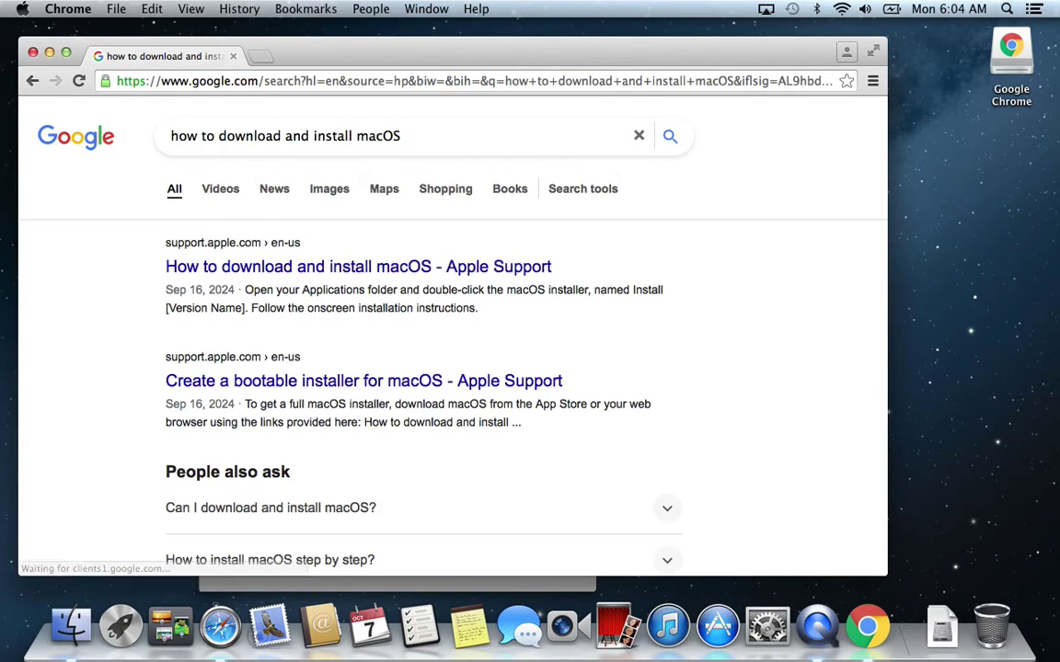
- Open Apple Support's "How to download and install macOS" article and go to the web browser download links for older versions
{"action": "left_click", "coordinate": [280, 266]}
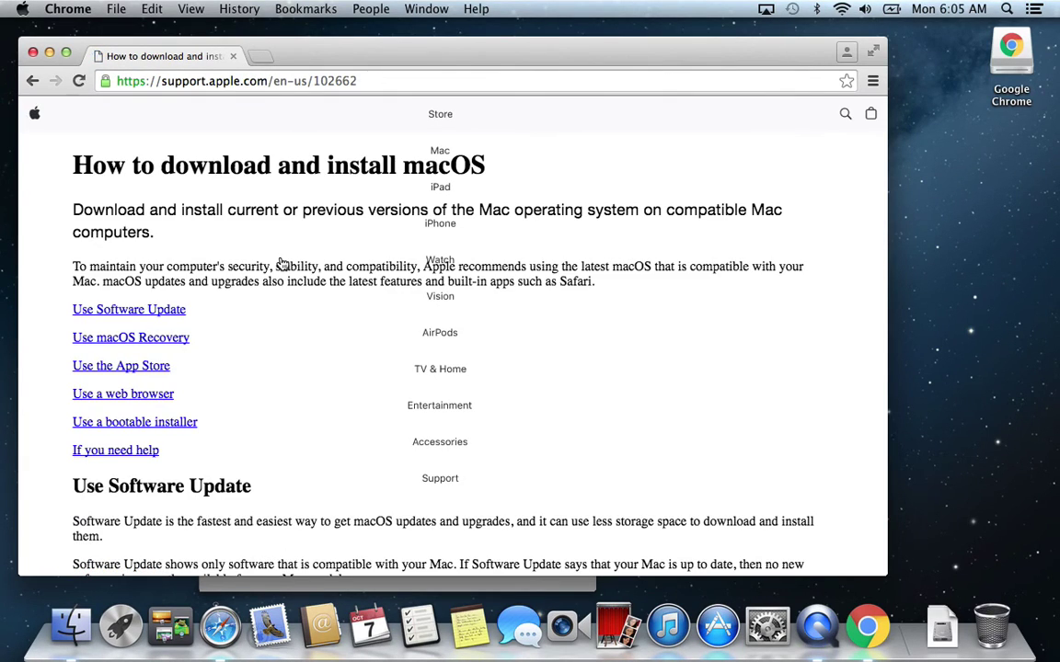
{"action": "scroll", "coordinate": [277, 350], "scroll_direction": "down", "scroll_amount": 8}
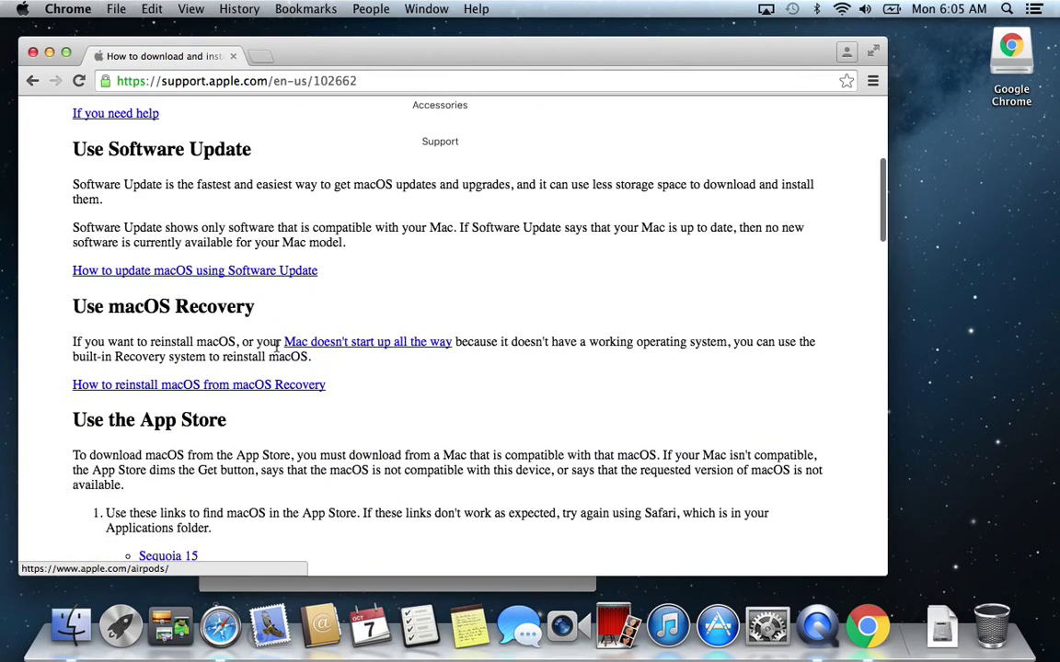
{"action": "scroll", "coordinate": [277, 350], "scroll_direction": "down", "scroll_amount": 14}
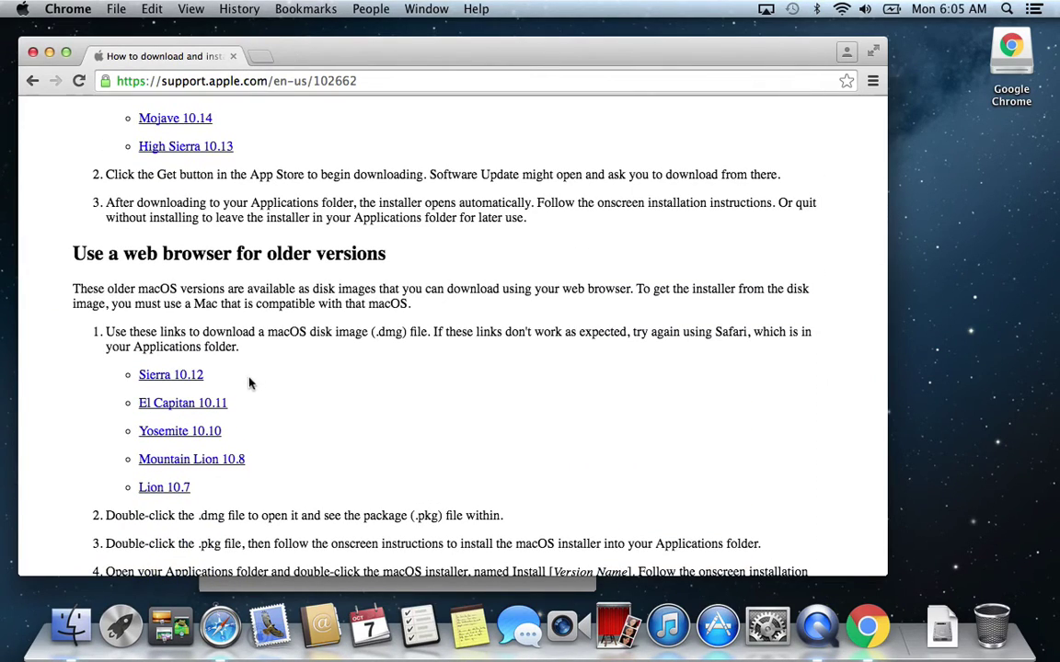
- Download the El Capitan 10.11 disk image and open its InstallMacOSX.pkg package
{"action": "left_click", "coordinate": [216, 407]}
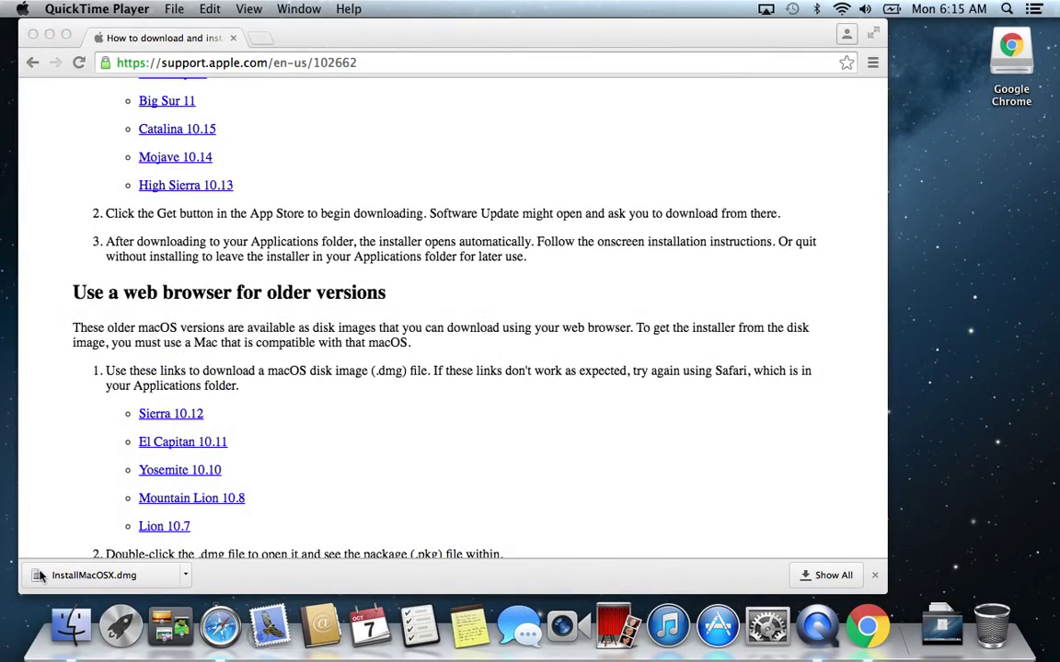
{"action": "left_click", "coordinate": [37, 577]}
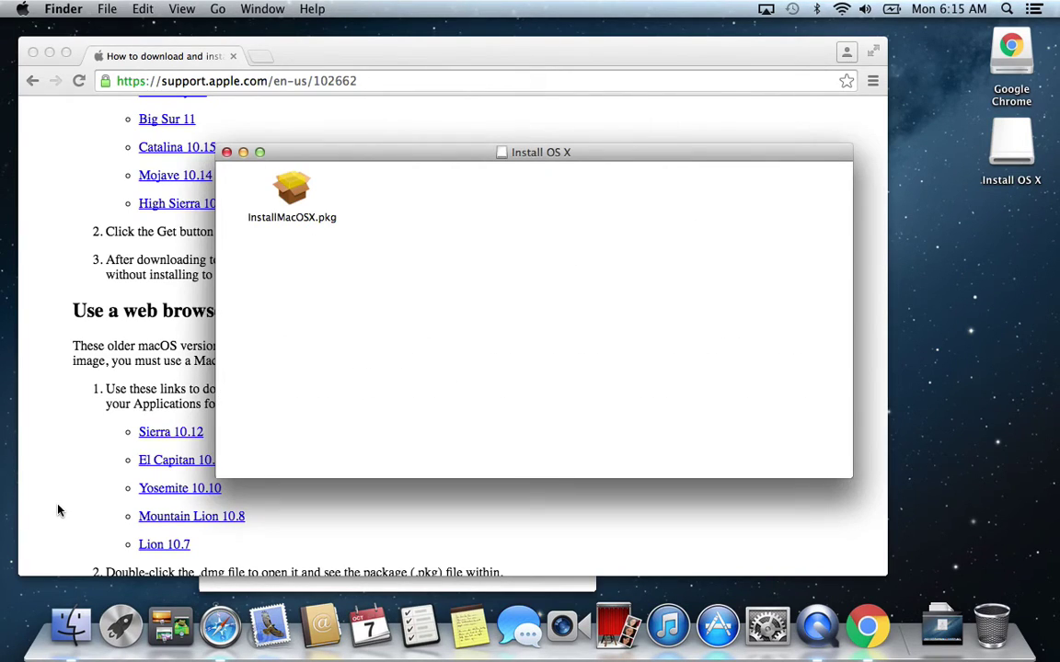
{"action": "left_click", "coordinate": [300, 203]}
{"action": "double_click", "coordinate": [301, 202]}
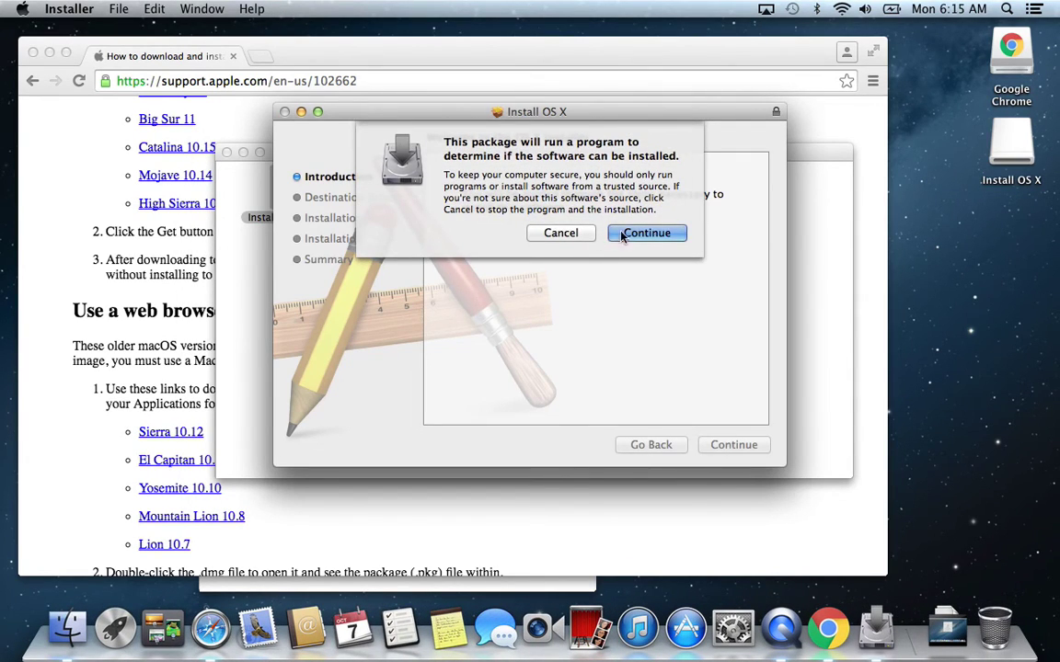
- Run the package's standard installation on the default disk, authorize it with the account password, and close the installer when done
{"action": "left_click", "coordinate": [638, 234]}
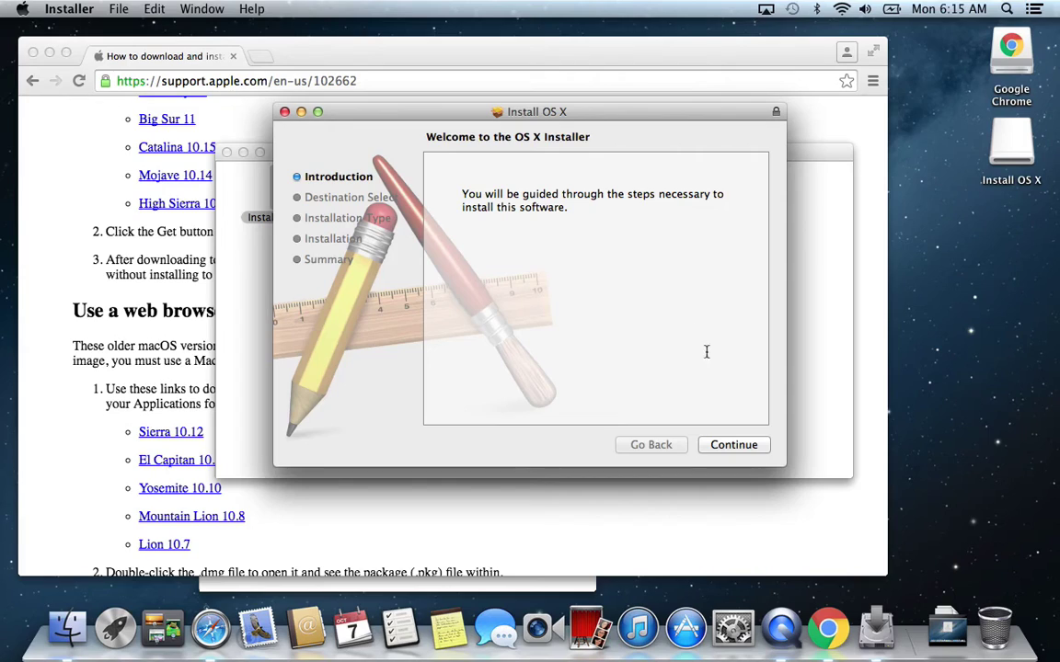
{"action": "left_click", "coordinate": [749, 447]}
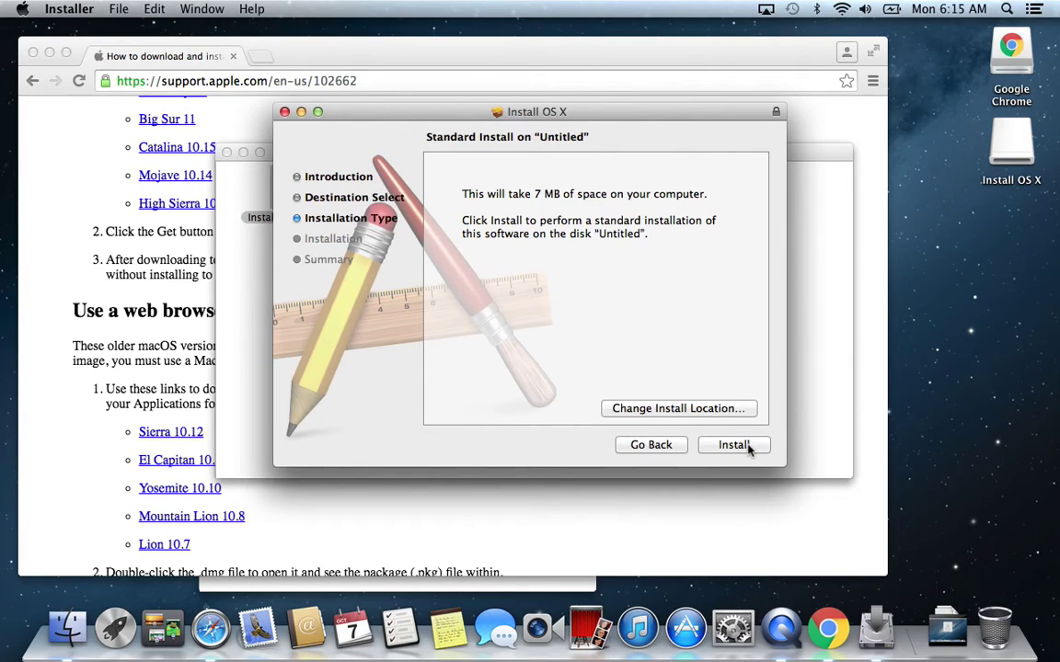
{"action": "left_click", "coordinate": [750, 446]}
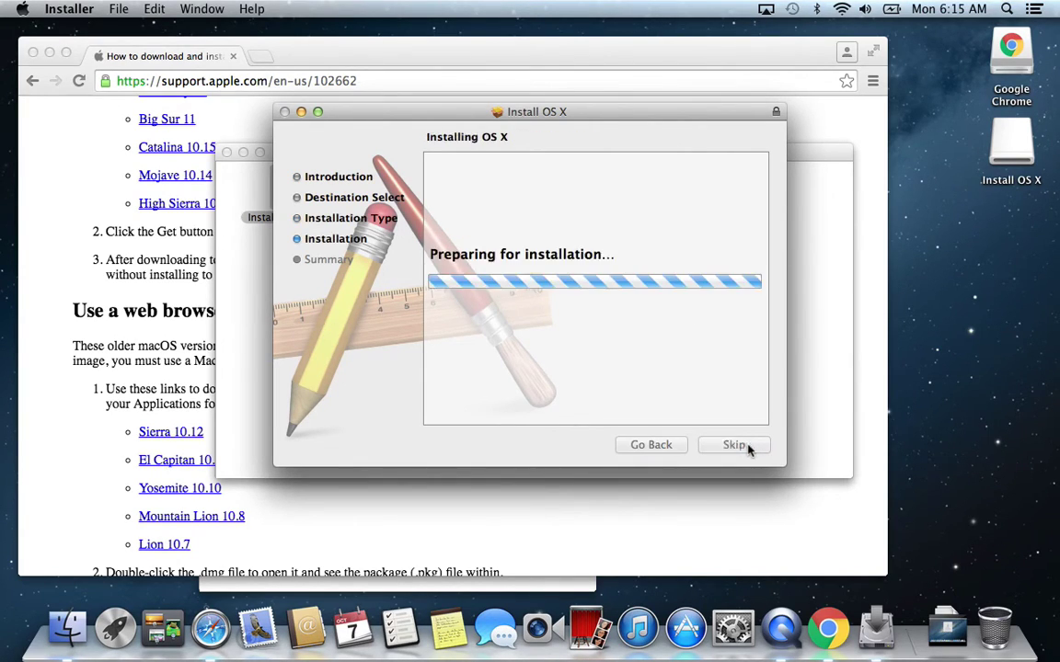
{"action": "type", "text": "*********"}
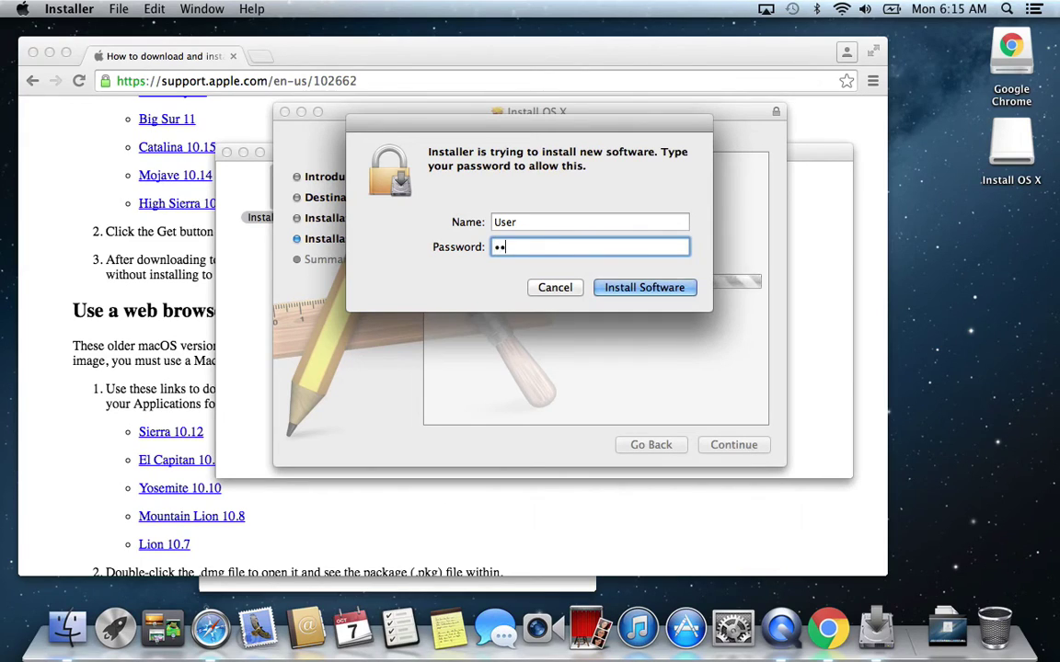
{"action": "key", "text": "Return"}
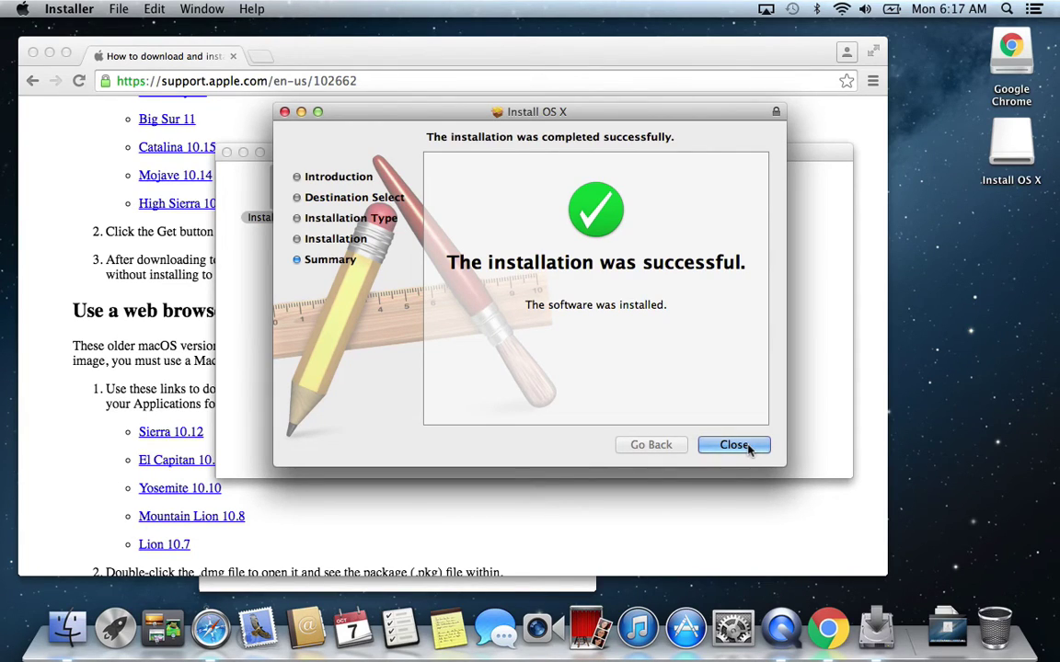
{"action": "left_click", "coordinate": [748, 447]}
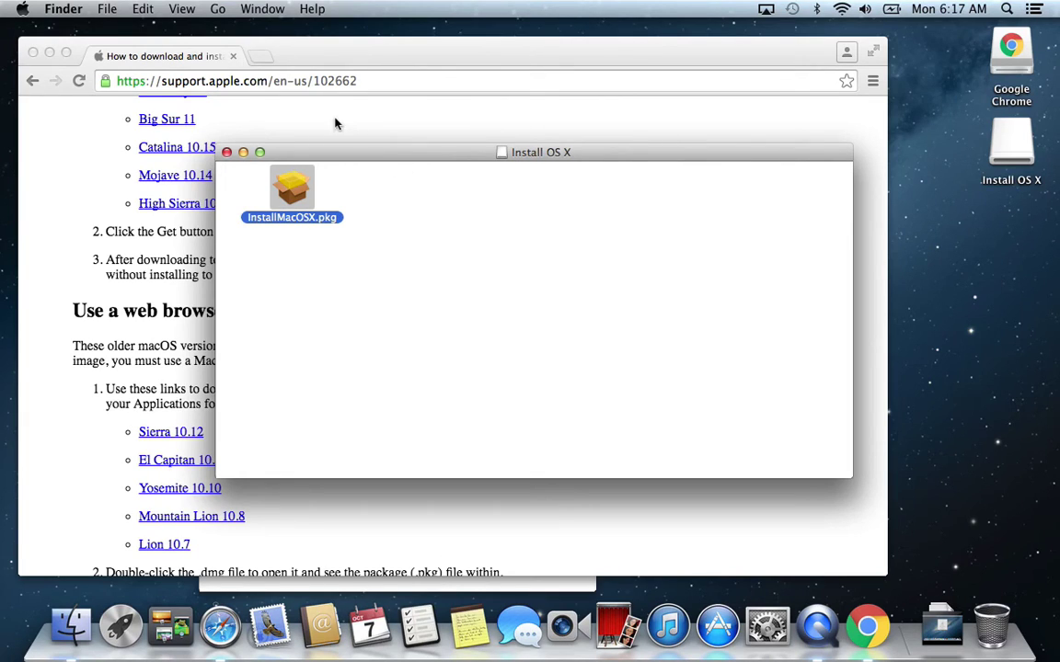
- Close the browser window and the Install OS X and Google Chrome disk image windows to clear the desktop
{"action": "left_click", "coordinate": [34, 53]}
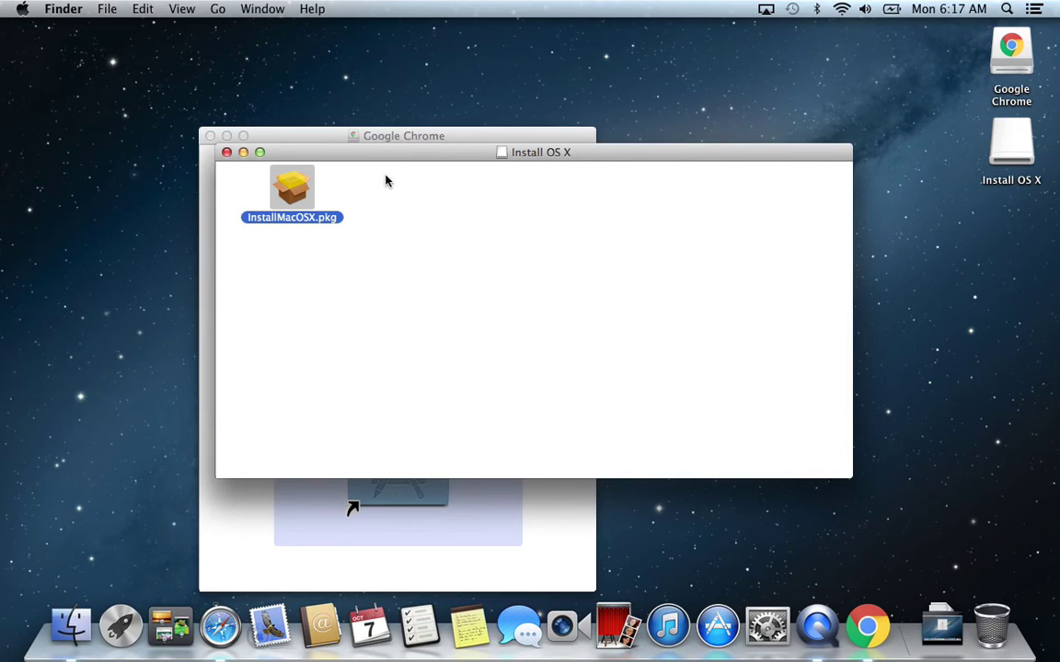
{"action": "left_click", "coordinate": [386, 180]}
{"action": "left_click_drag", "start_coordinate": [428, 161], "coordinate": [495, 161]}
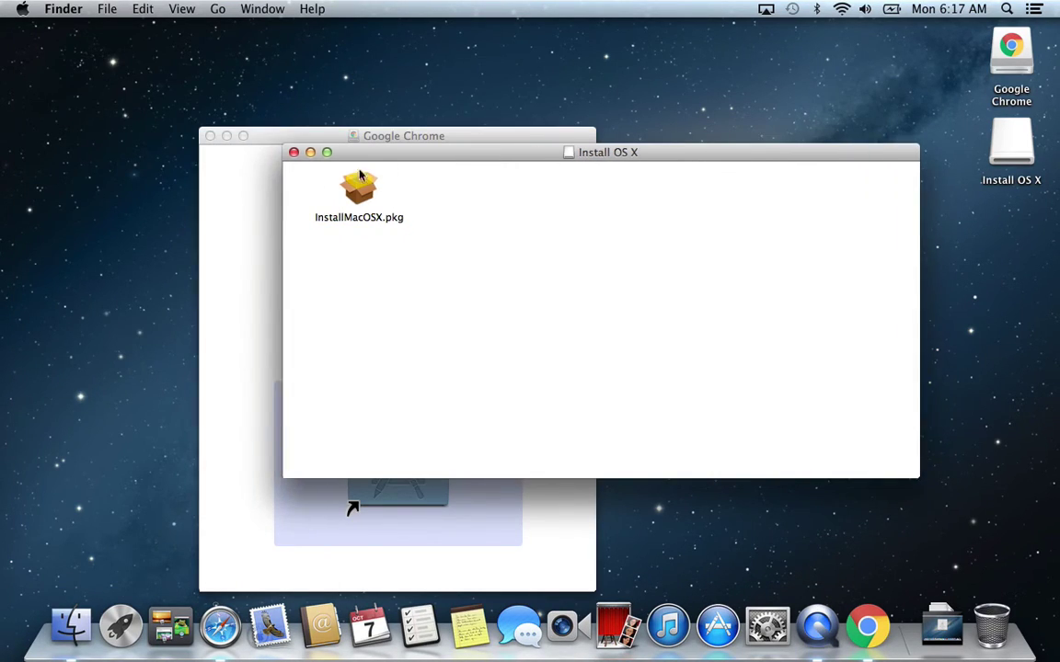
{"action": "left_click", "coordinate": [293, 153]}
{"action": "left_click_drag", "start_coordinate": [307, 138], "coordinate": [424, 119]}
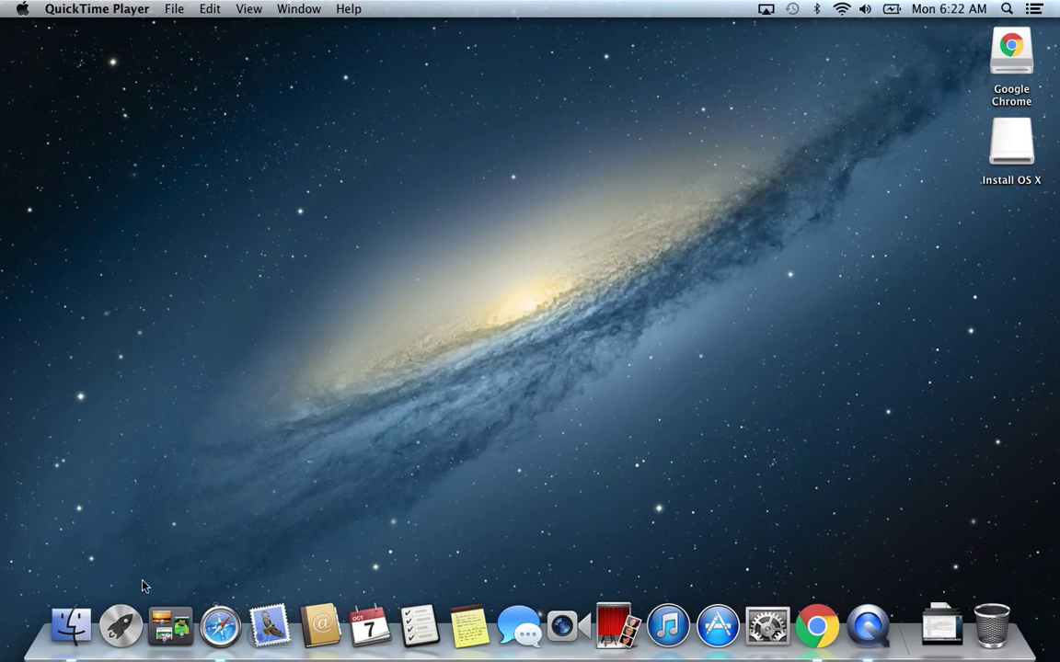
- Launch Install OS X El Capitan from the installed applications and agree to its software license agreement
{"action": "left_click", "coordinate": [125, 624]}
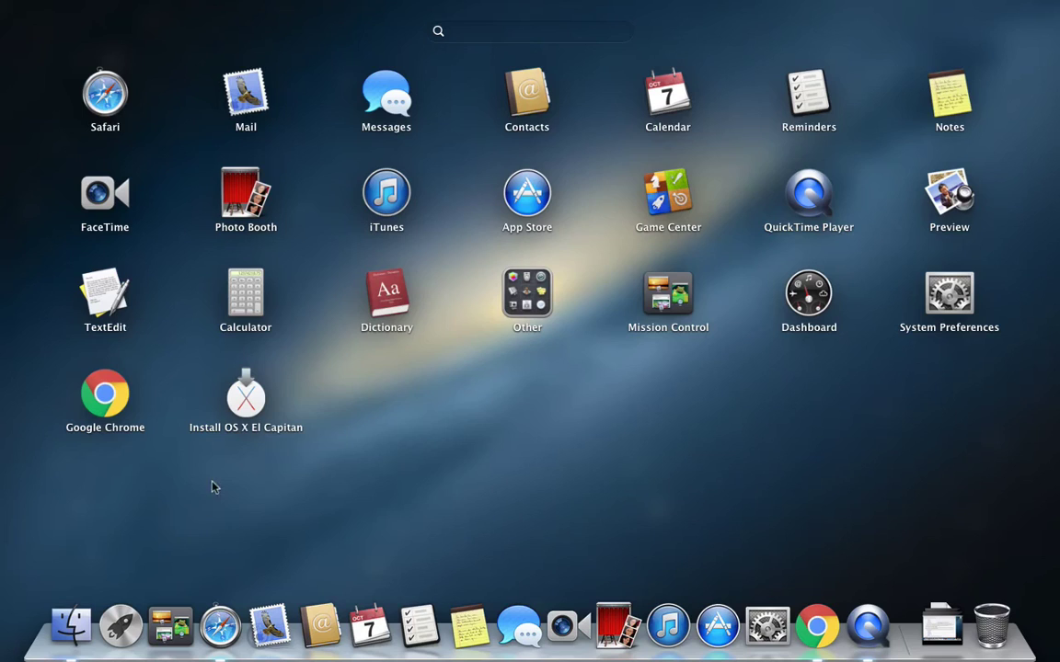
{"action": "left_click", "coordinate": [246, 397]}
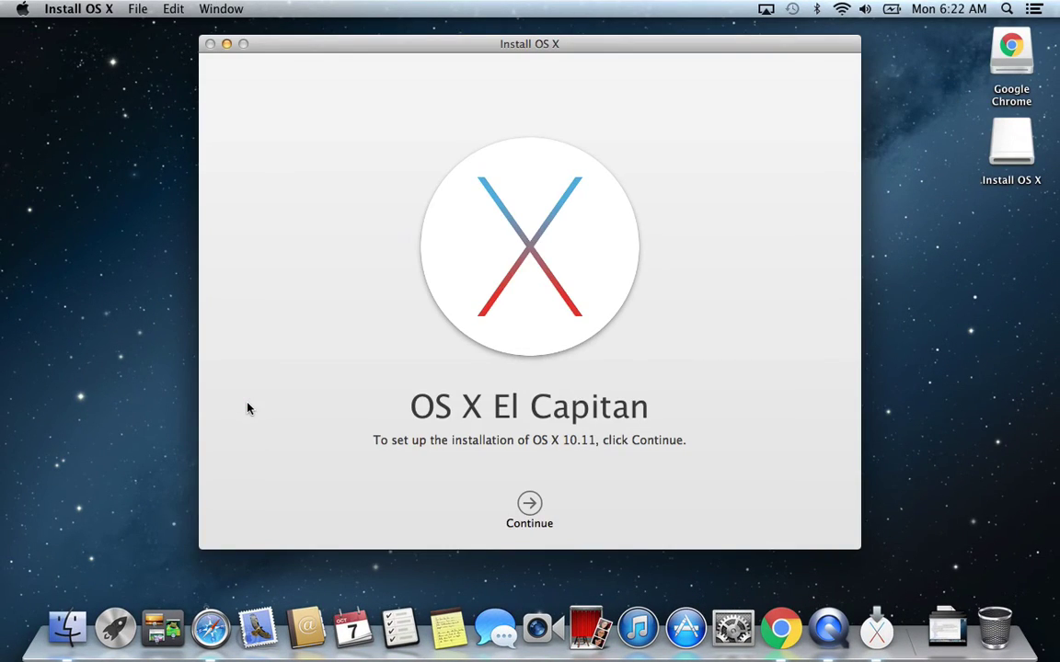
{"action": "left_click", "coordinate": [529, 505]}
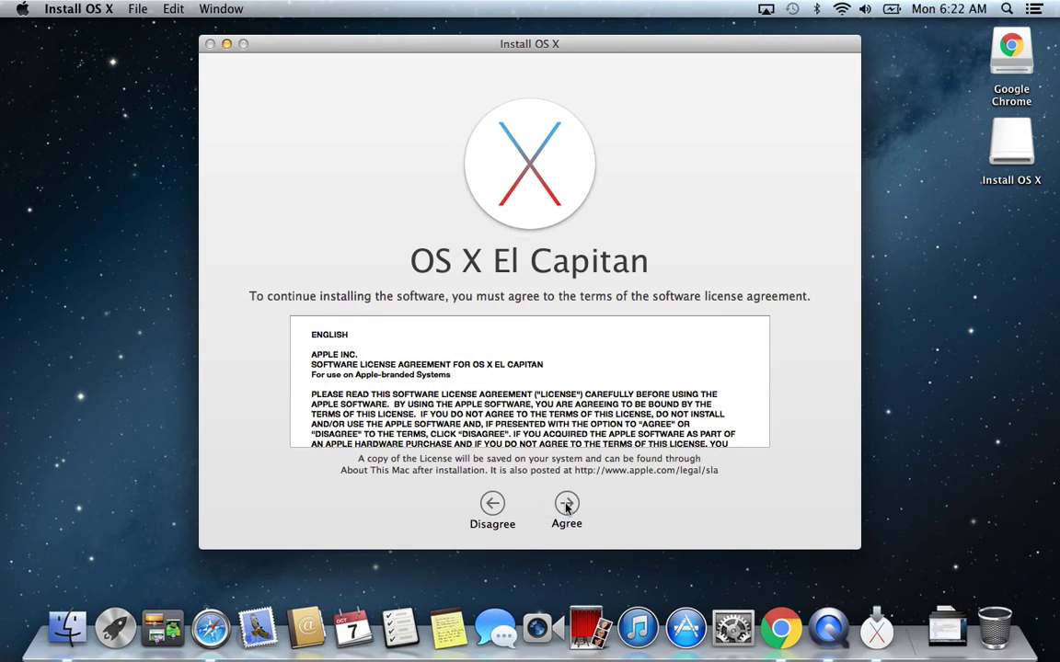
{"action": "left_click", "coordinate": [566, 504]}
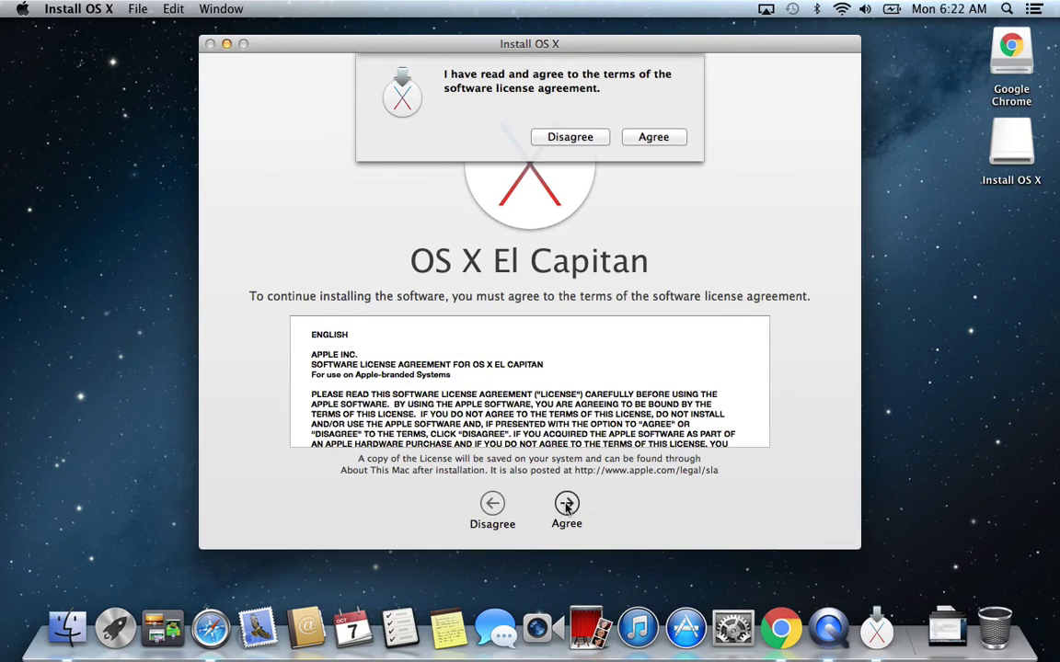
{"action": "left_click", "coordinate": [661, 136]}
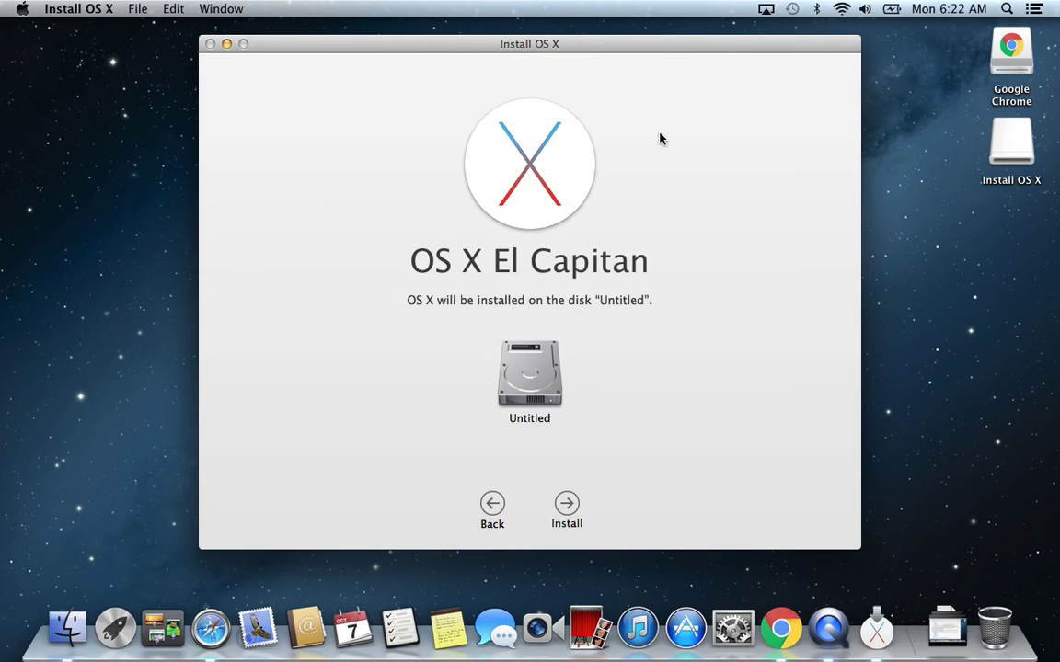
- Install OS X El Capitan on the "Untitled" disk using the administrator password, and restart with all other applications closed
{"action": "left_click", "coordinate": [571, 502]}
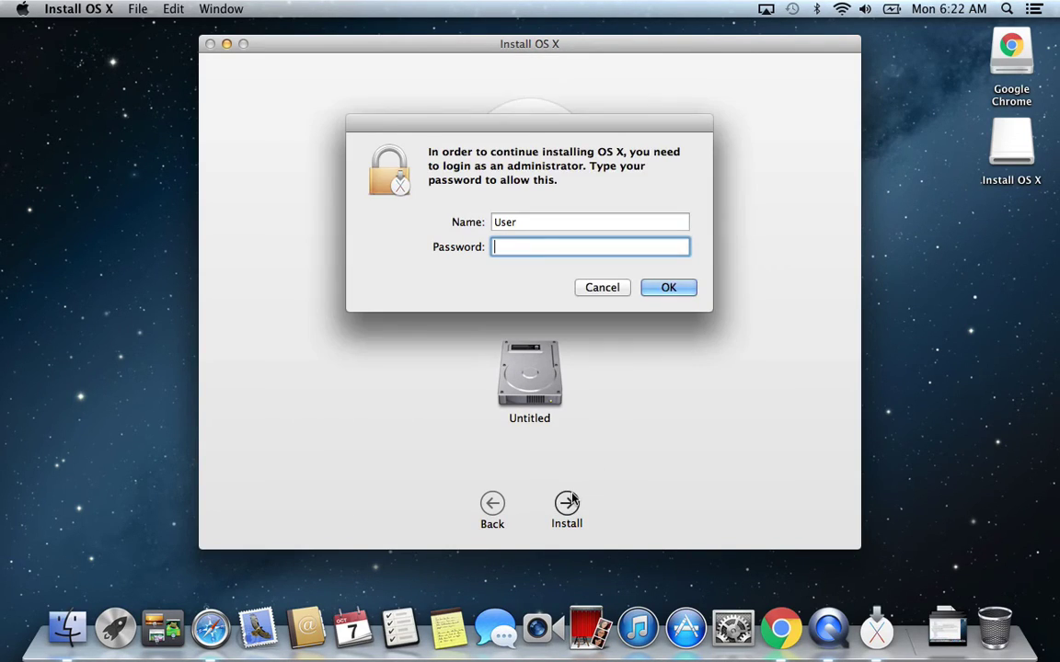
{"action": "type", "text": "•••••••••"}
{"action": "key", "text": "Return"}
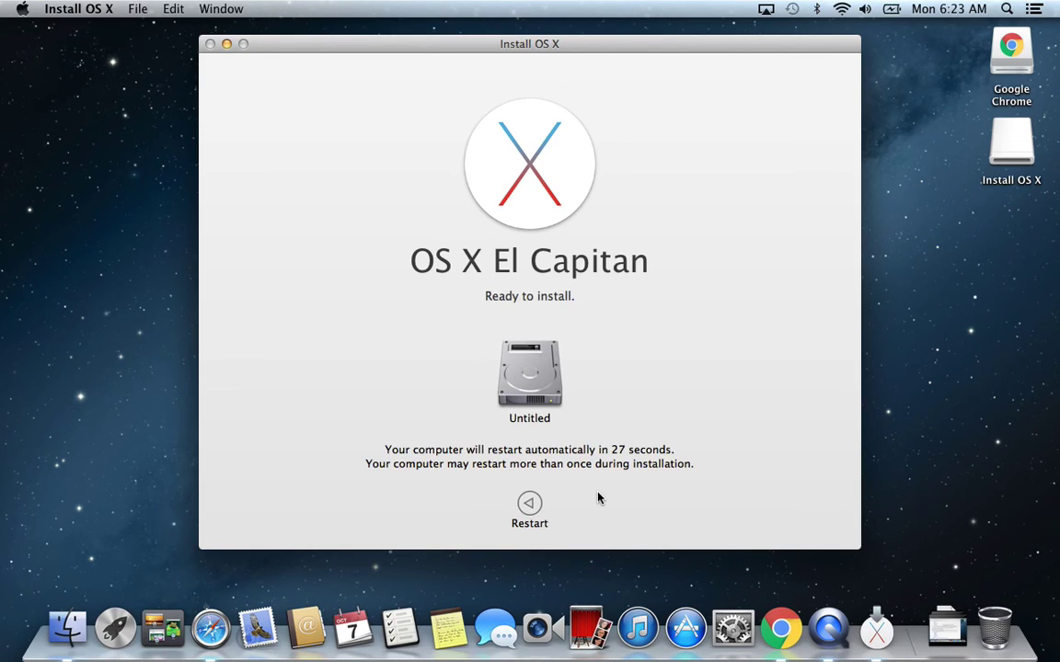
{"action": "left_click", "coordinate": [533, 505]}
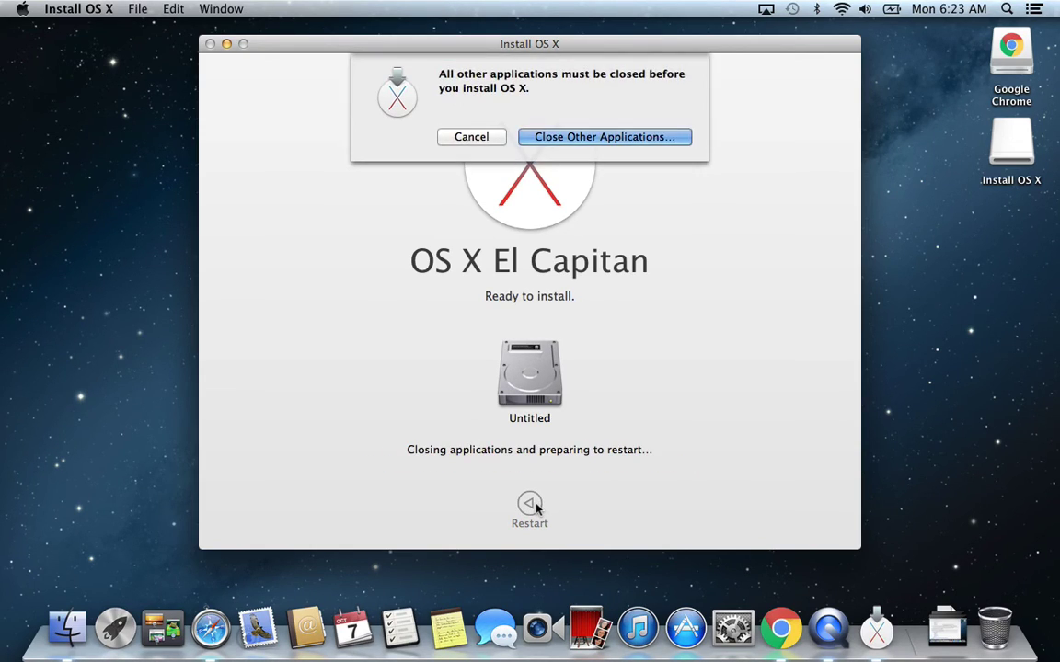
{"action": "left_click", "coordinate": [637, 137]}
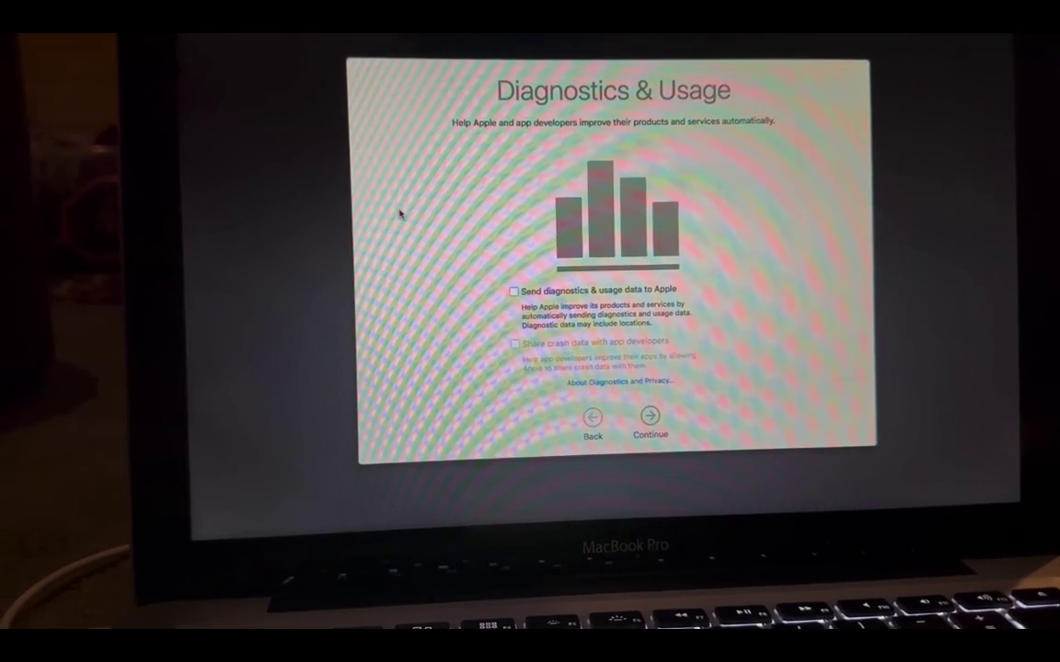
- Continue past Diagnostics & Usage in the Mac setup without sending diagnostics and usage data to Apple
{"action": "left_click", "coordinate": [654, 421]}
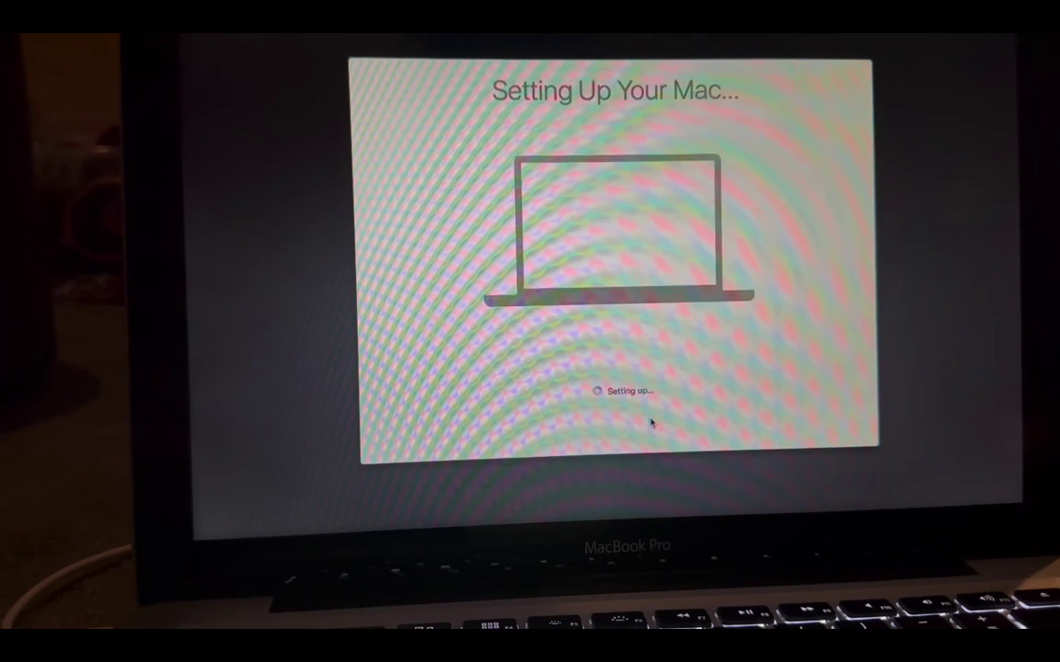